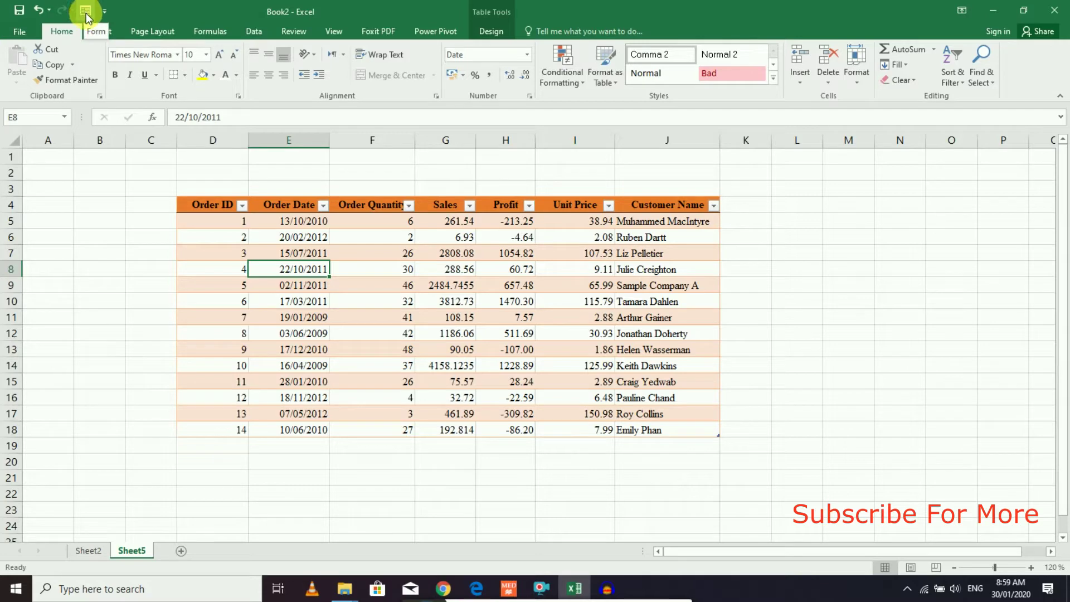
Locate the Form command among the Commands Not in the Ribbon in the Quick Access Toolbar options, and accept the dialog
left_click(104, 10)
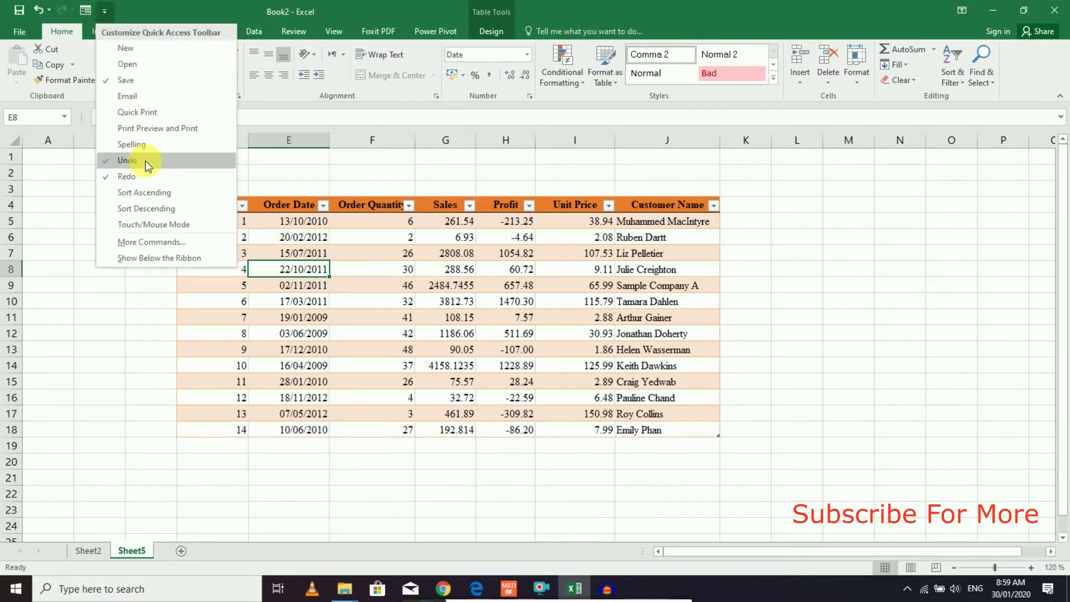
left_click(166, 243)
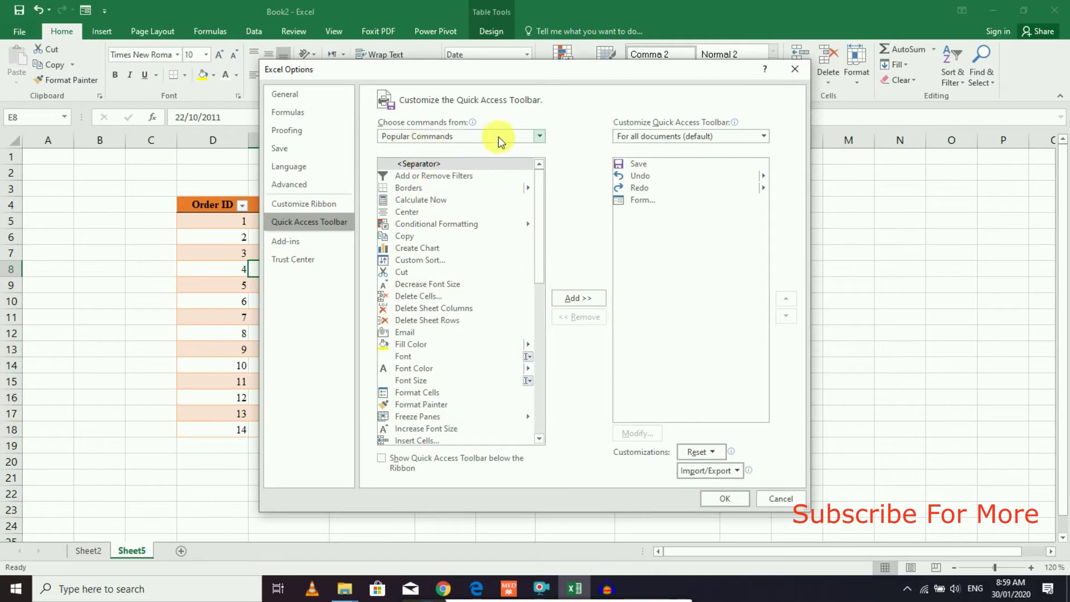
left_click(539, 138)
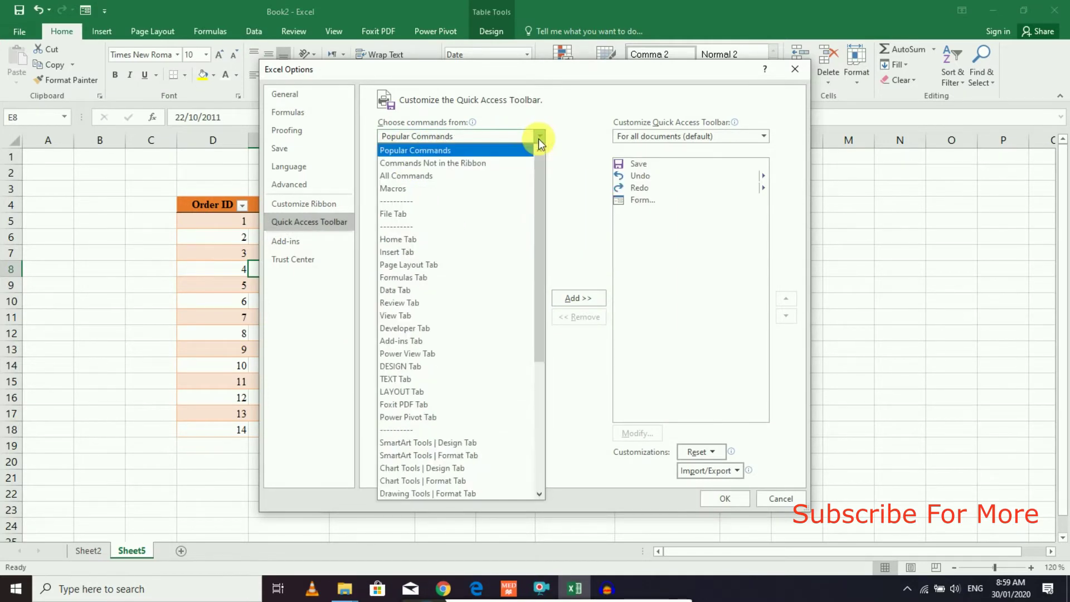
left_click(443, 163)
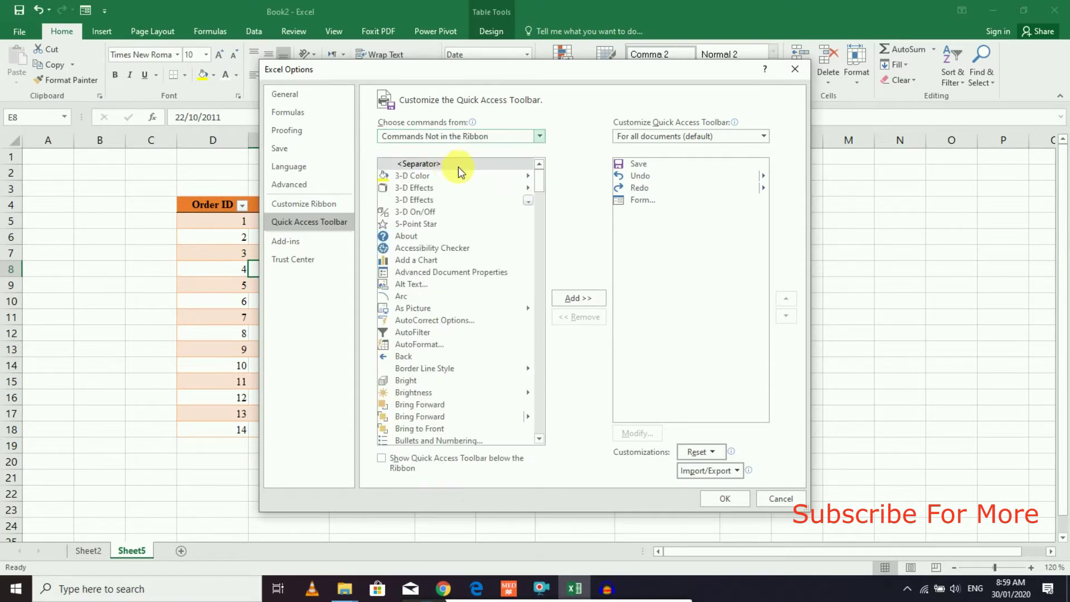
left_click_drag(535, 181, 544, 255)
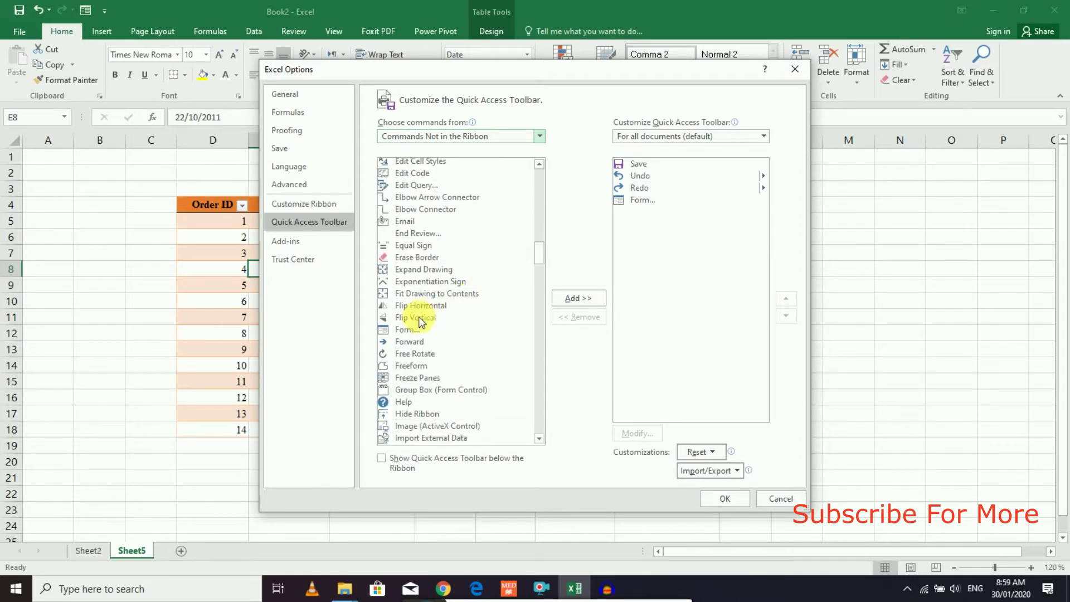
left_click(402, 330)
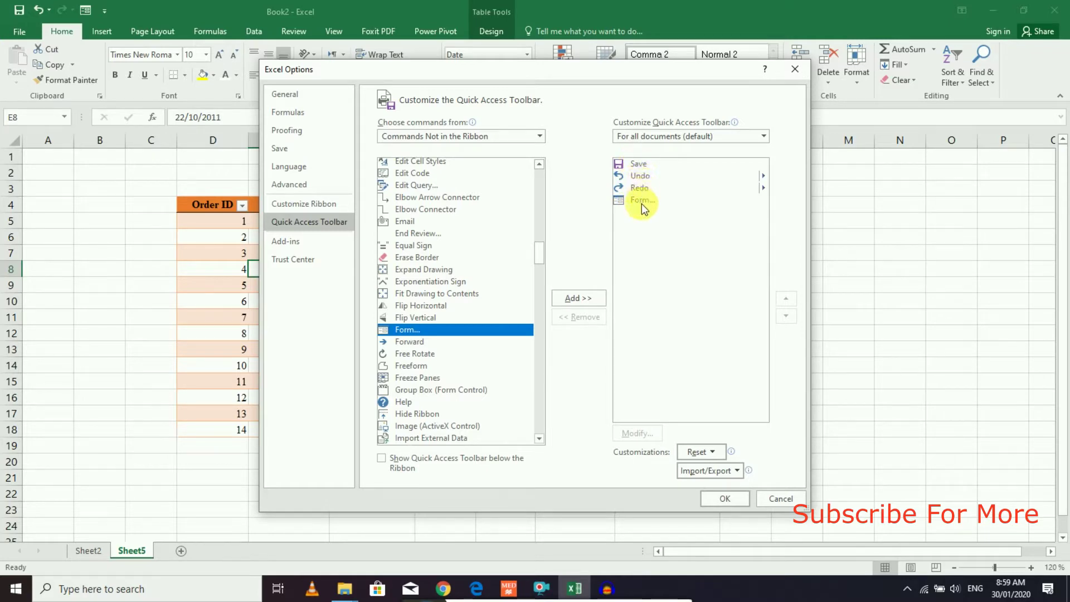
left_click(734, 498)
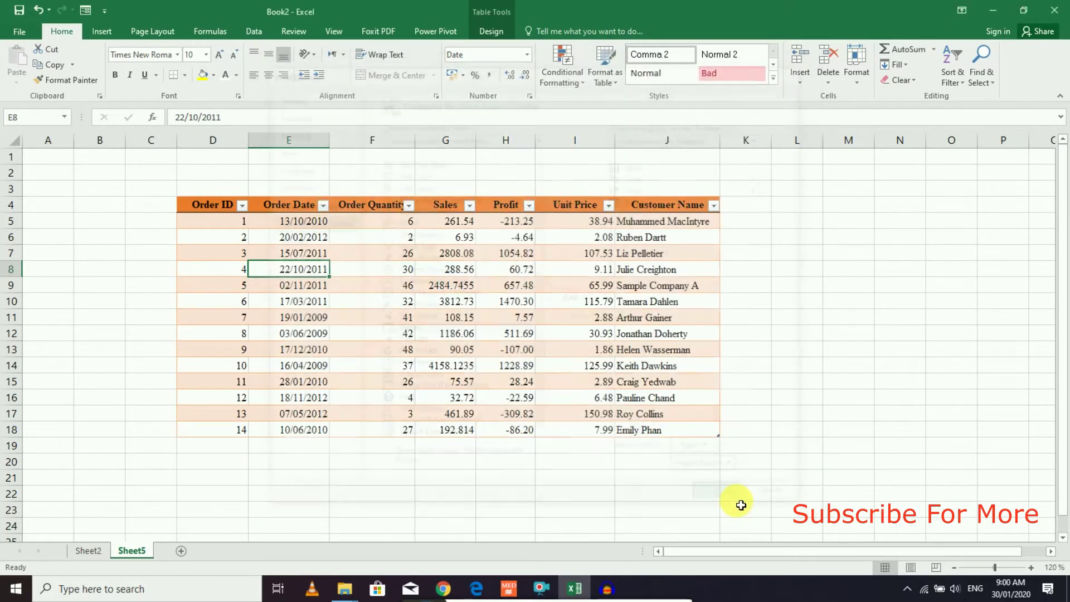
Open the data form for the orders table and browse forward to record 5 and back to record 2
left_click(86, 10)
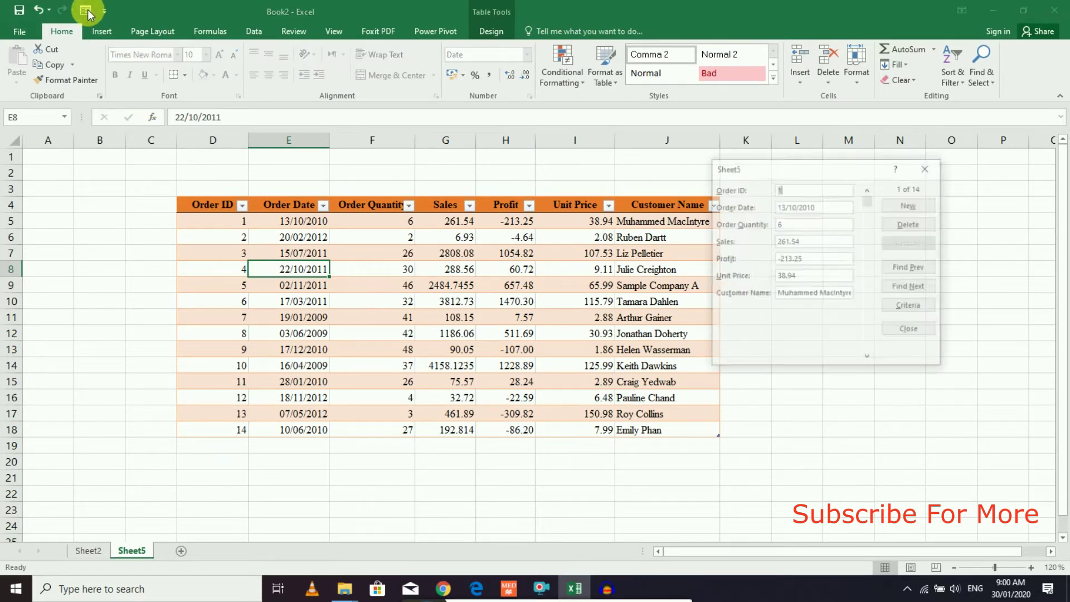
left_click_drag(765, 169, 801, 141)
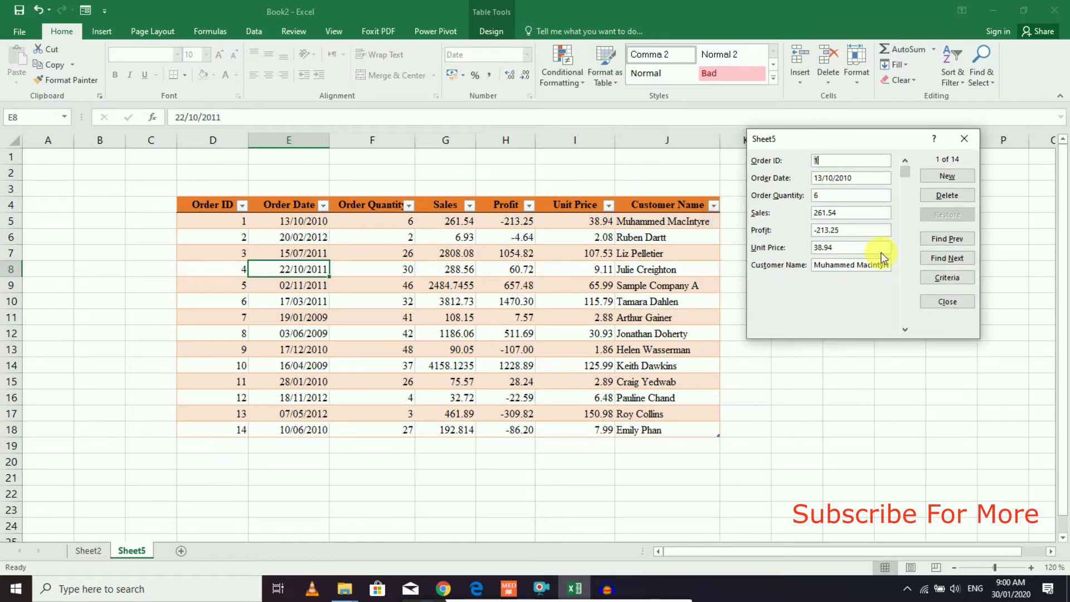
left_click(949, 258)
left_click(949, 259)
left_click(949, 258)
left_click(949, 259)
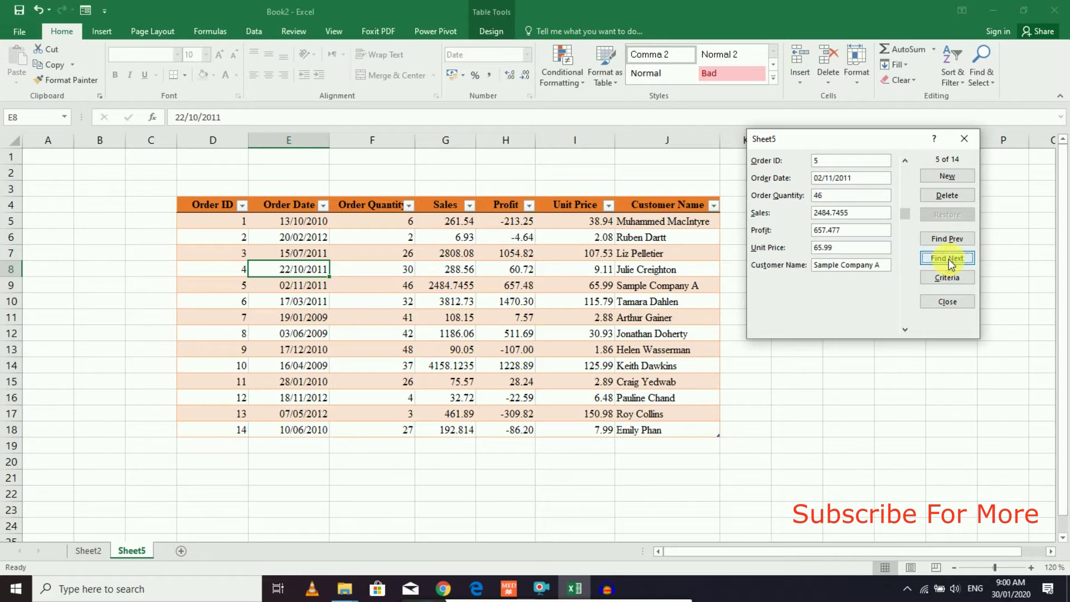
left_click(942, 240)
left_click(942, 239)
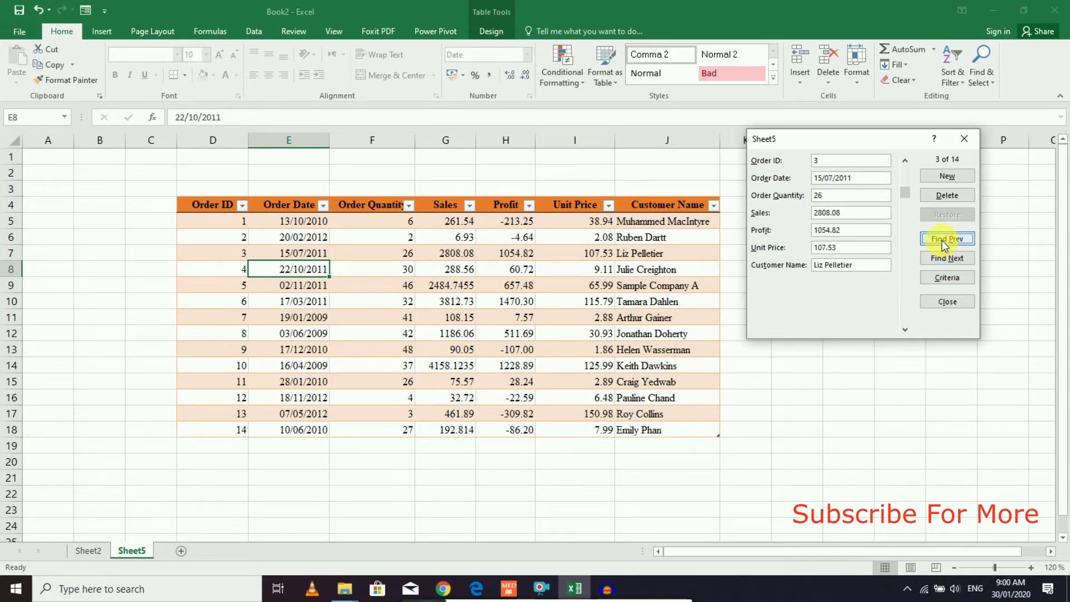
left_click(942, 240)
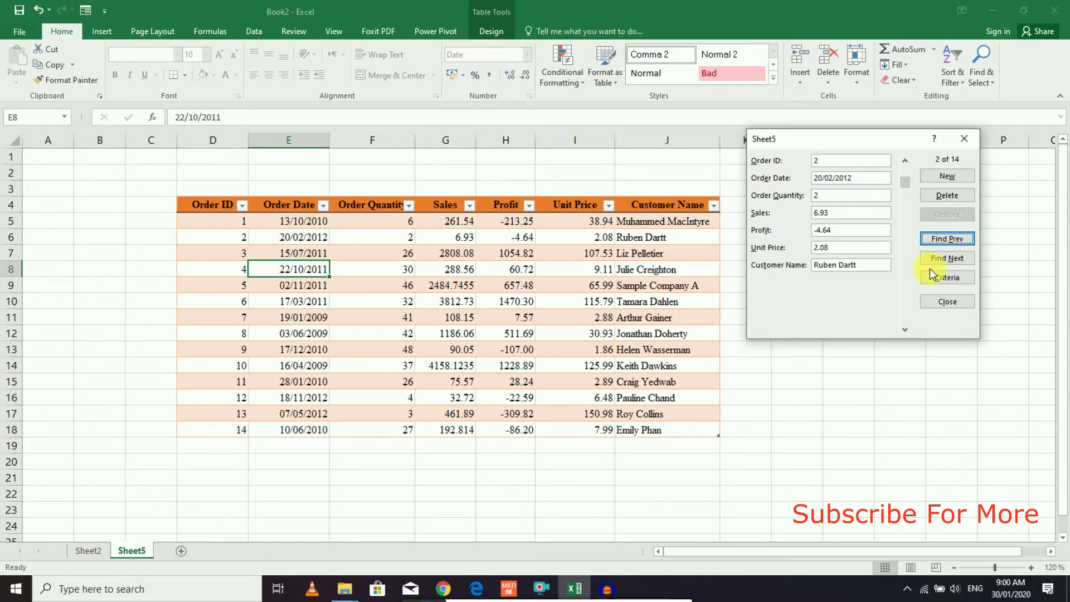
Search the data form by criteria for the last listed customer's full name, and close the form
left_click(942, 282)
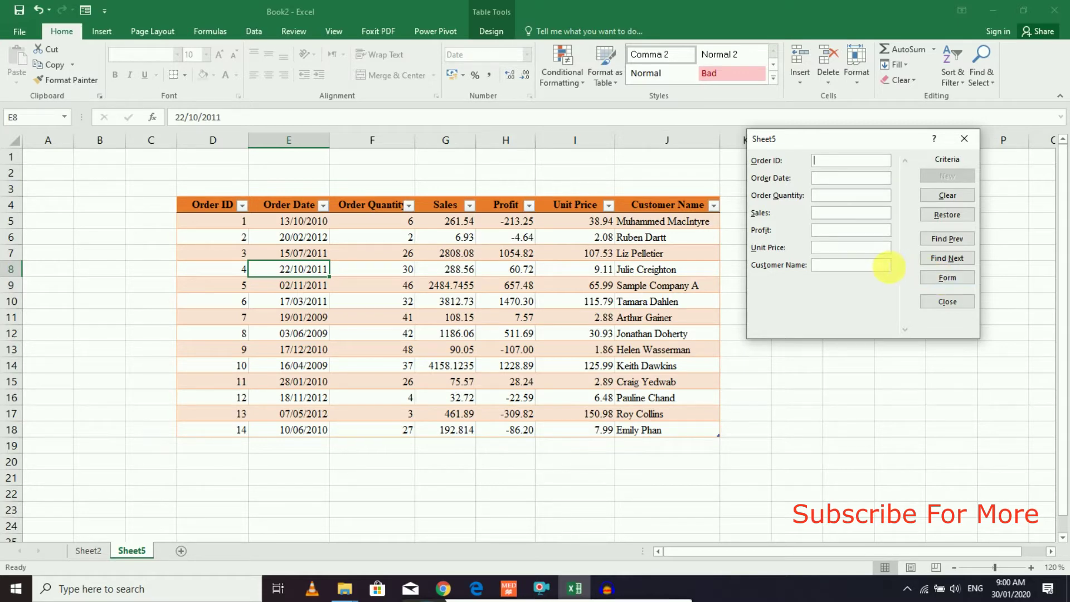
left_click(856, 266)
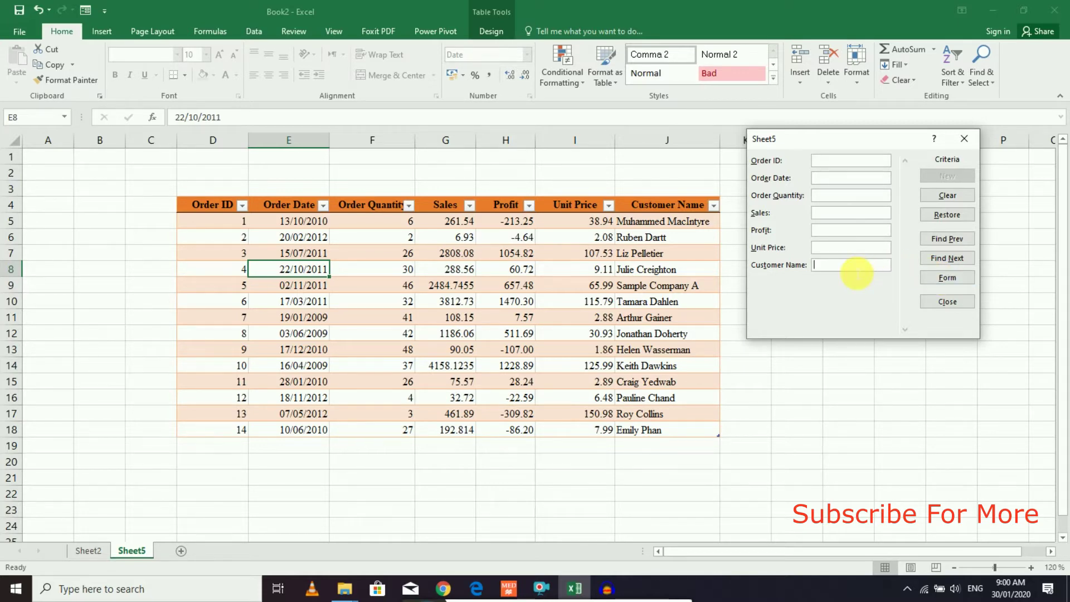
type("Emily Phan")
key("Return")
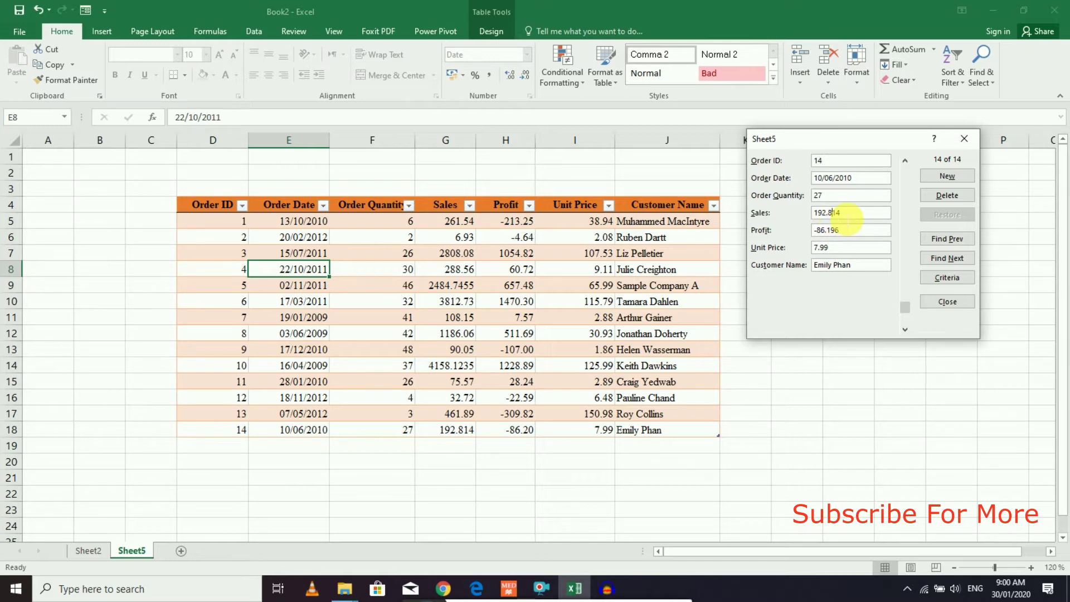
left_click(939, 302)
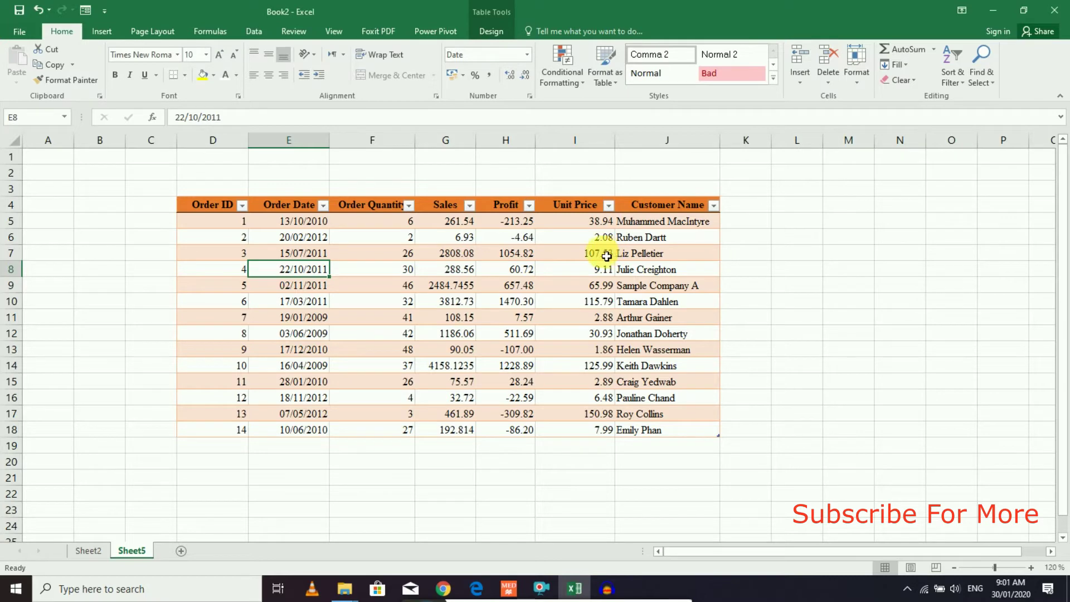
Reopen the data form for the orders table and search for records with a unit price criterion of >50
left_click(446, 285)
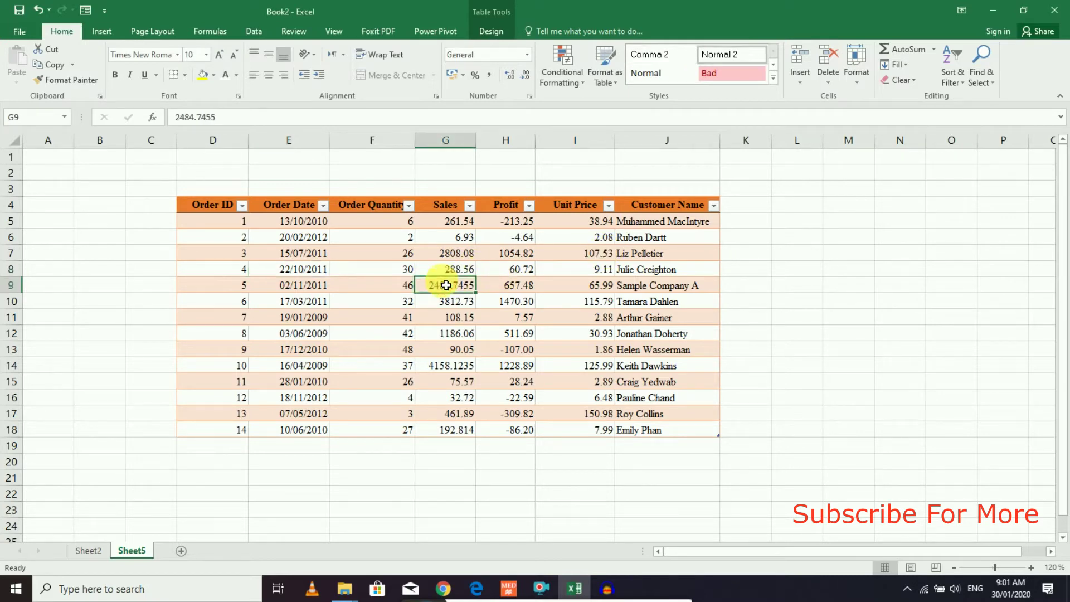
left_click(86, 12)
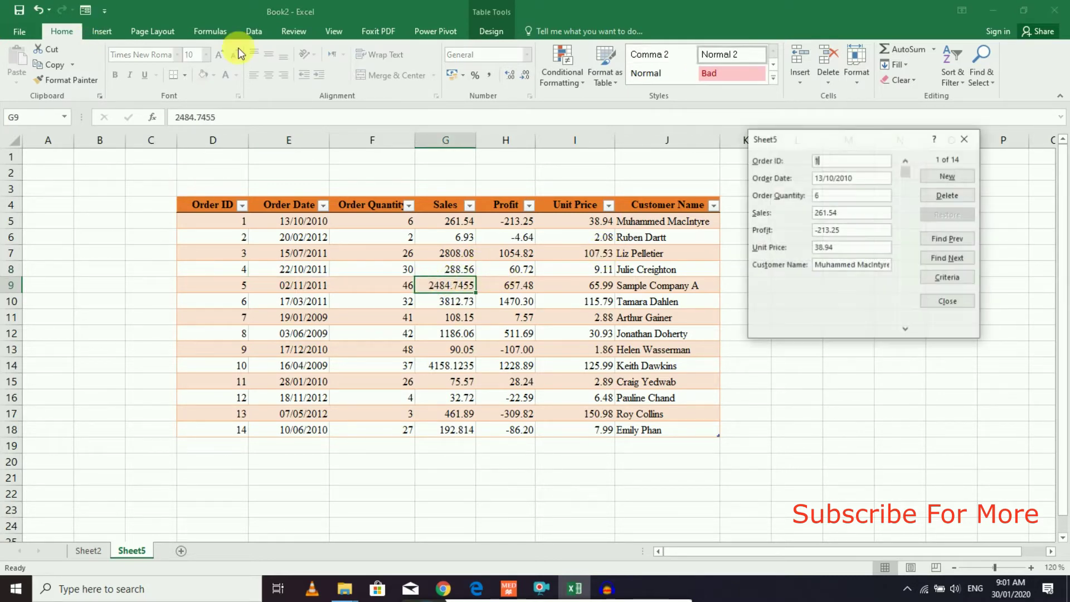
left_click_drag(828, 139, 820, 137)
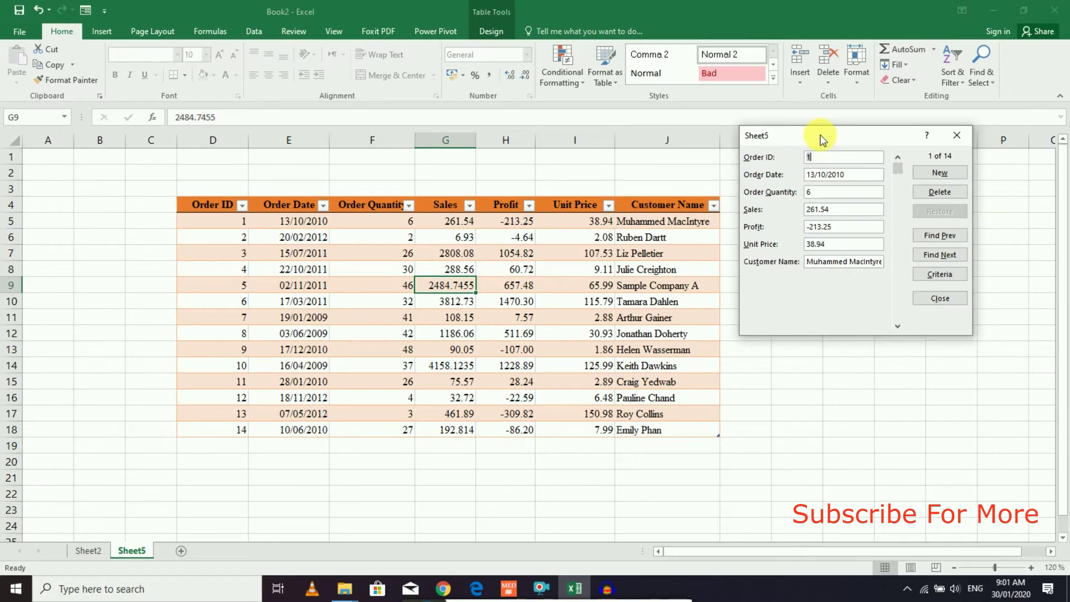
left_click(942, 274)
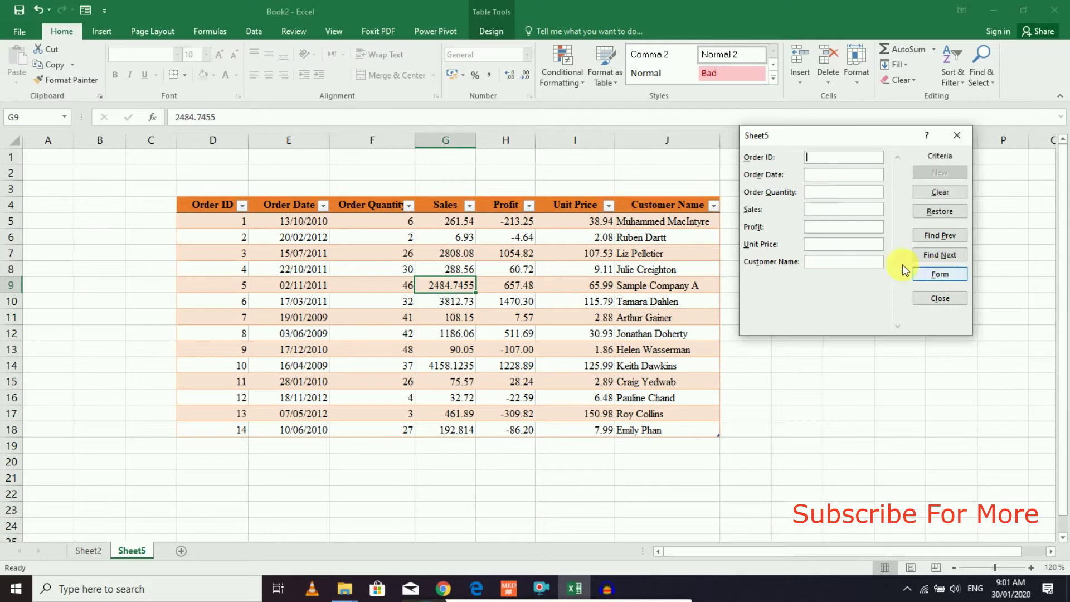
left_click(829, 248)
type(">50")
key("Return")
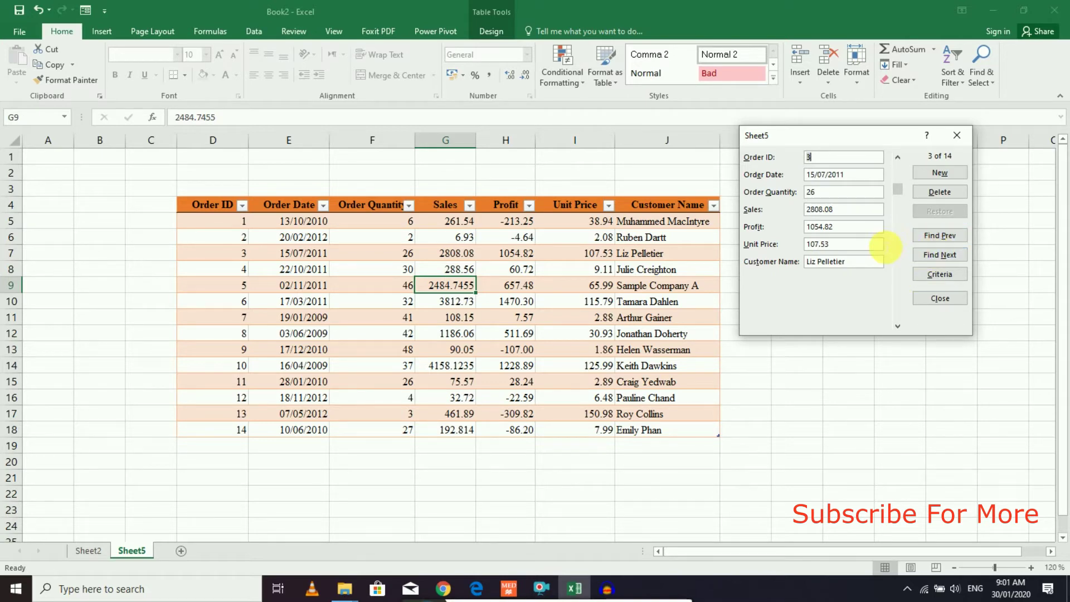
Step forward and backward through the records that match the unit price criterion, ending on the last match
left_click(936, 256)
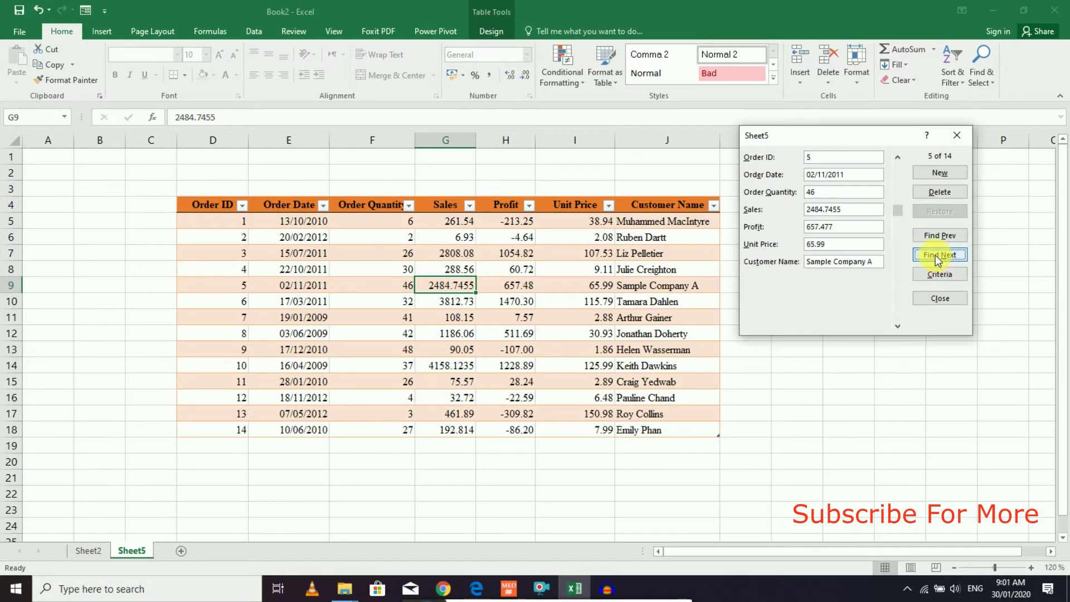
left_click(935, 255)
left_click(935, 255)
left_click(936, 255)
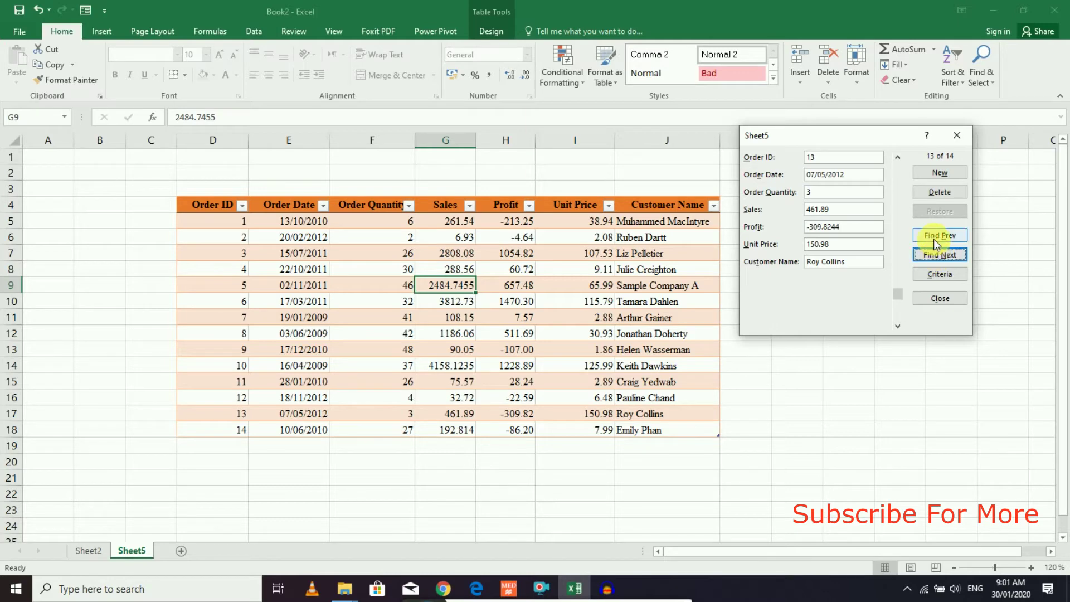
left_click(934, 238)
left_click(934, 239)
left_click(935, 239)
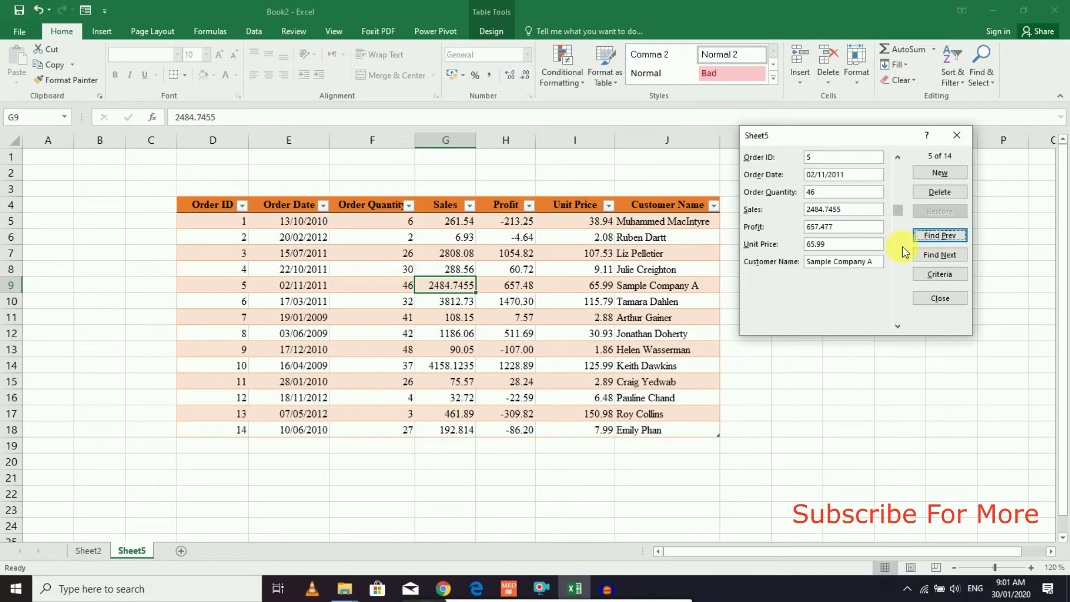
left_click(935, 254)
left_click(934, 255)
left_click(934, 255)
left_click(934, 254)
left_click(935, 255)
left_click(934, 255)
left_click(934, 255)
left_click(935, 255)
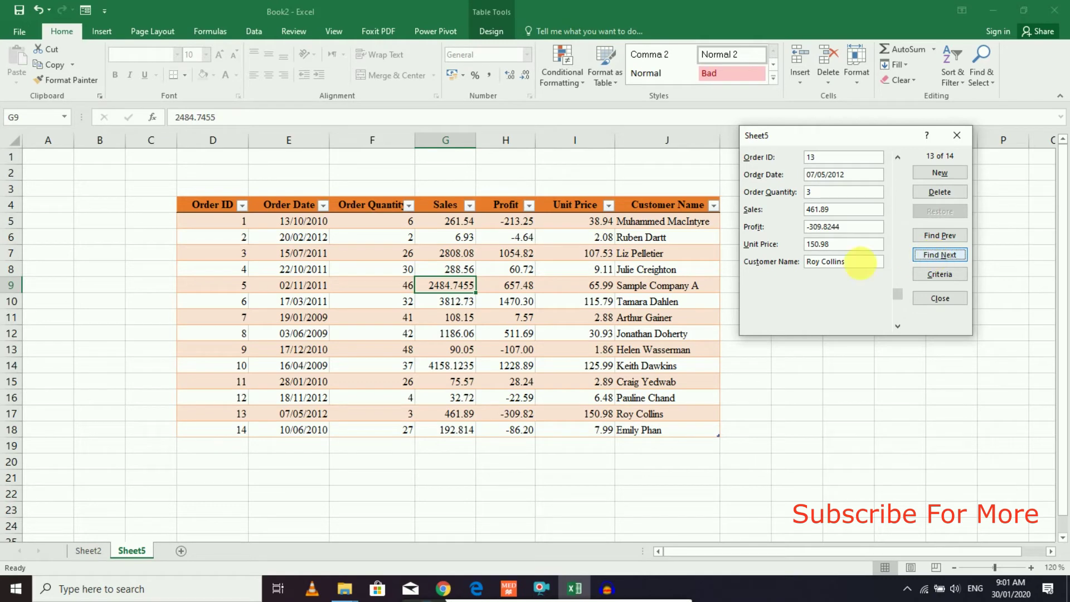
Review the active search criteria, return to the record view and step back through the matches to order 10
left_click(925, 276)
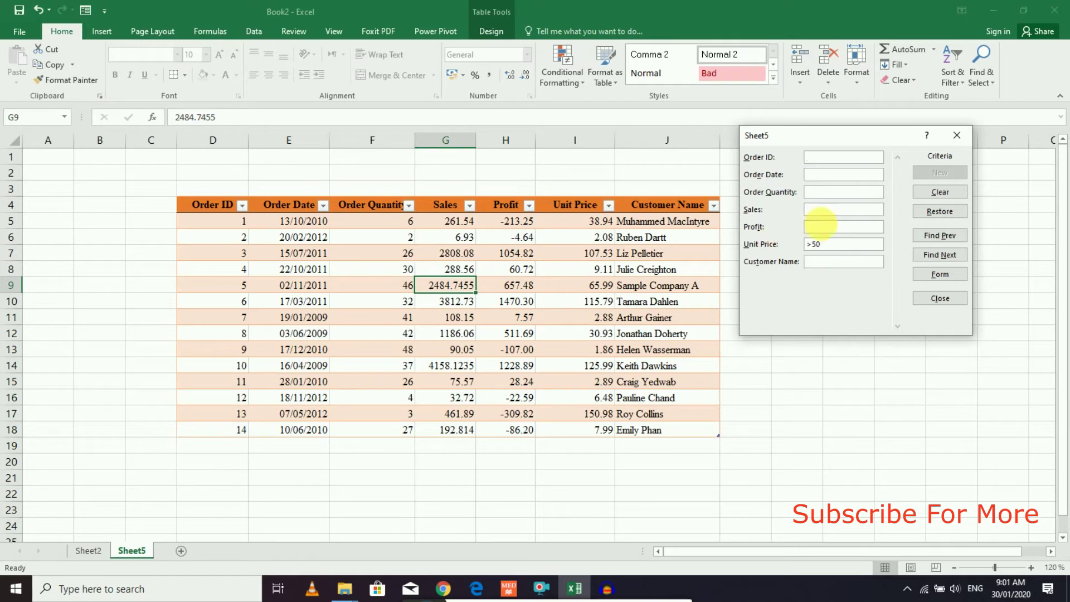
left_click(935, 269)
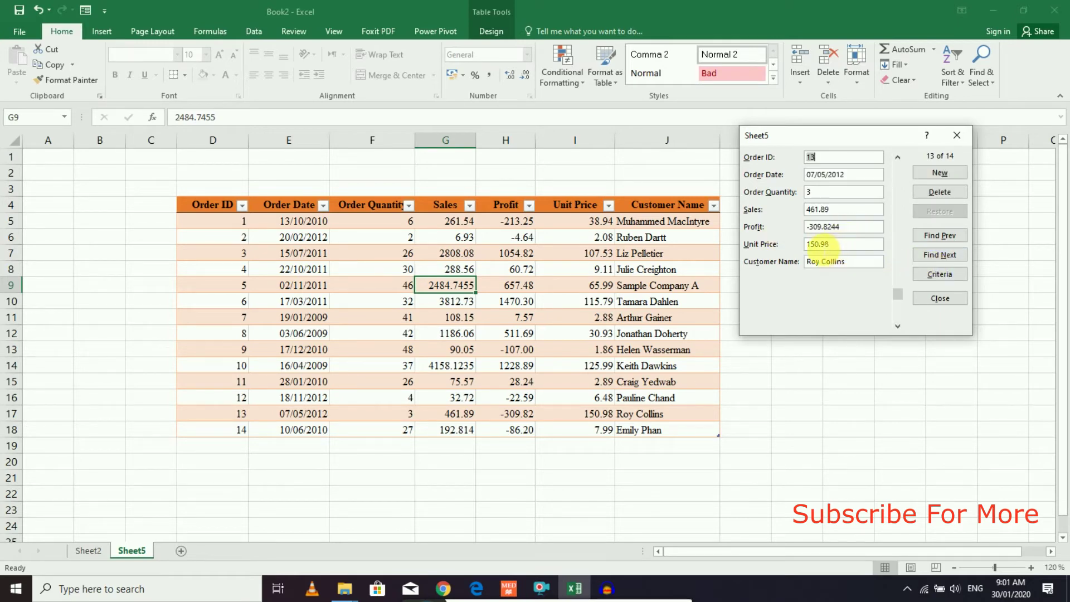
left_click(945, 257)
left_click(939, 240)
left_click(939, 239)
left_click(939, 241)
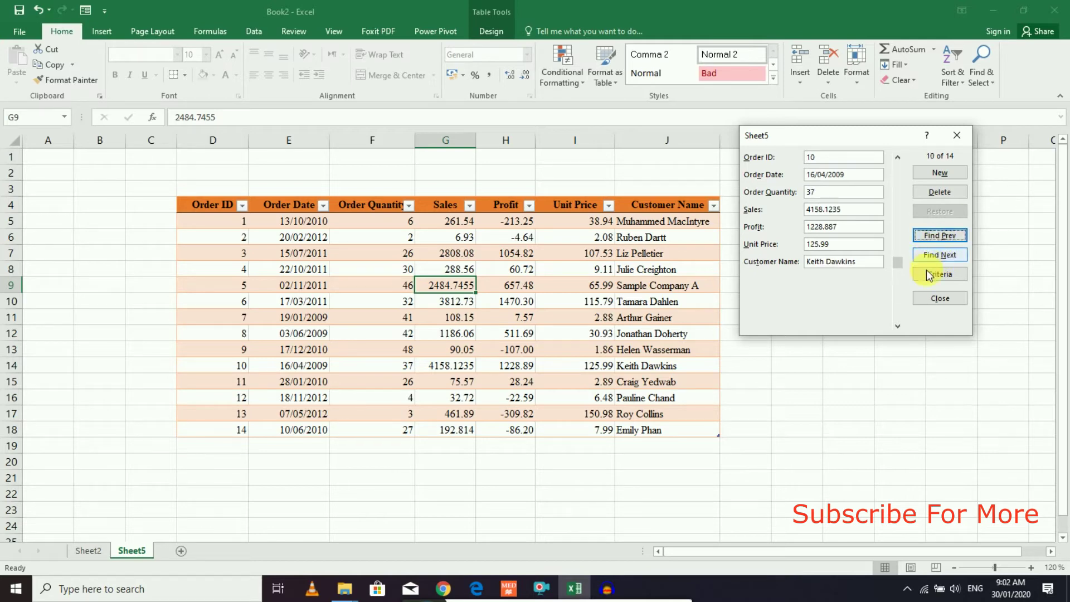
Start a new record in the data form with order ID 15, today's date 30/01/2020 and order quantity 12
left_click(928, 174)
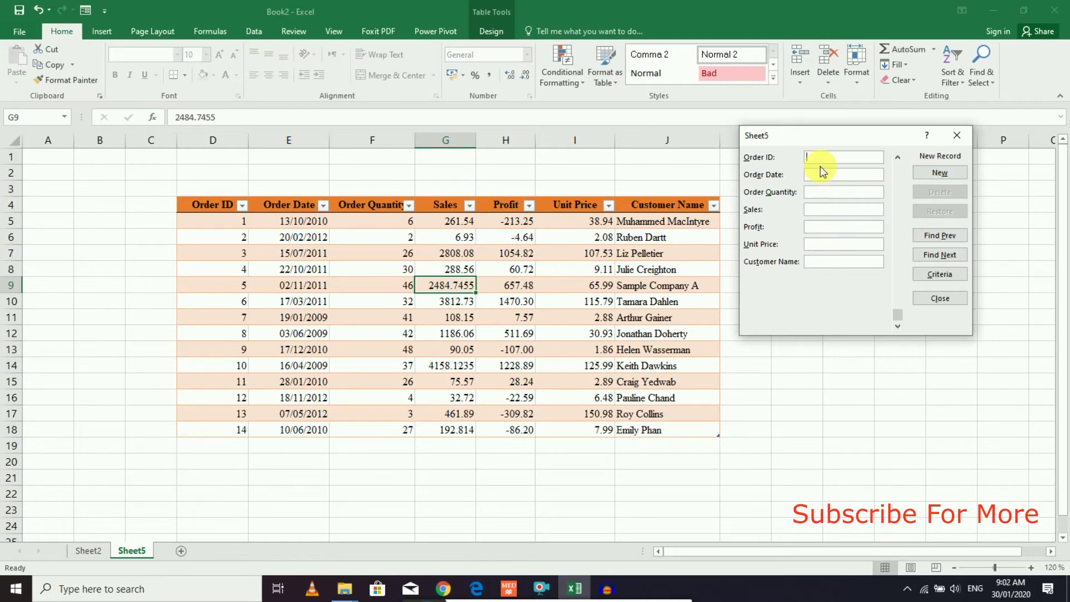
type("15")
key("ctrl+semicolon")
left_click(837, 193)
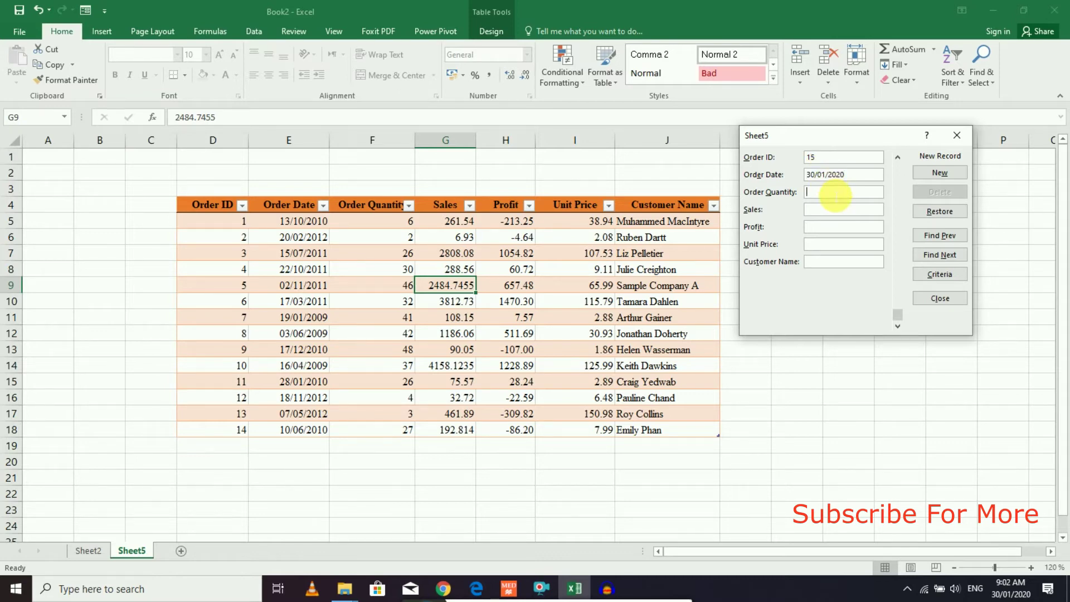
type("12")
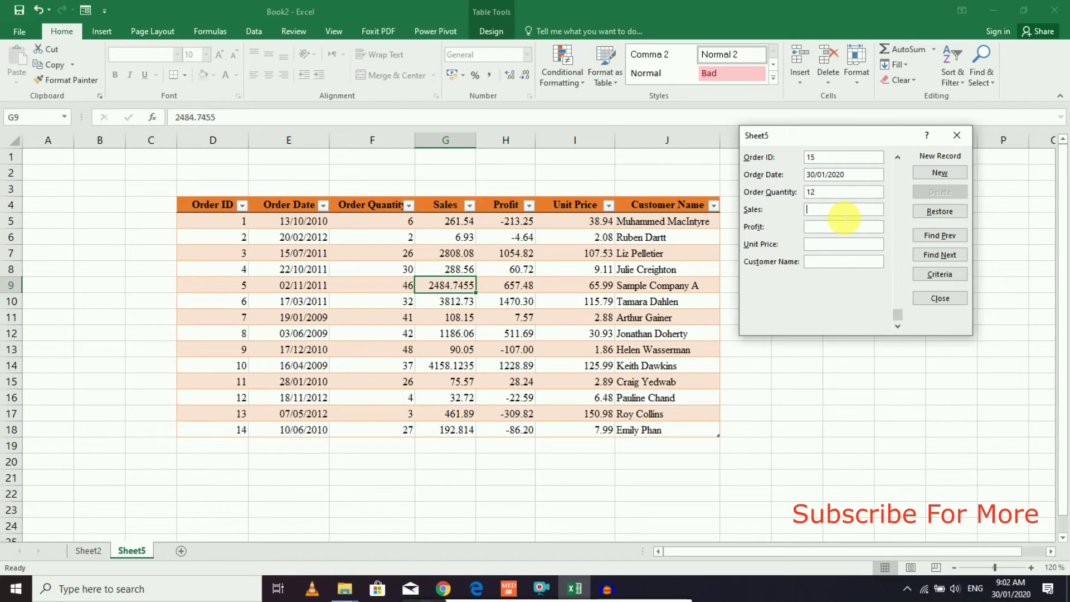
Complete the new record with sales 21, profit 323, unit price 43 and the customer's name, add it to the table and close the form
type("21")
left_click(846, 226)
type("323")
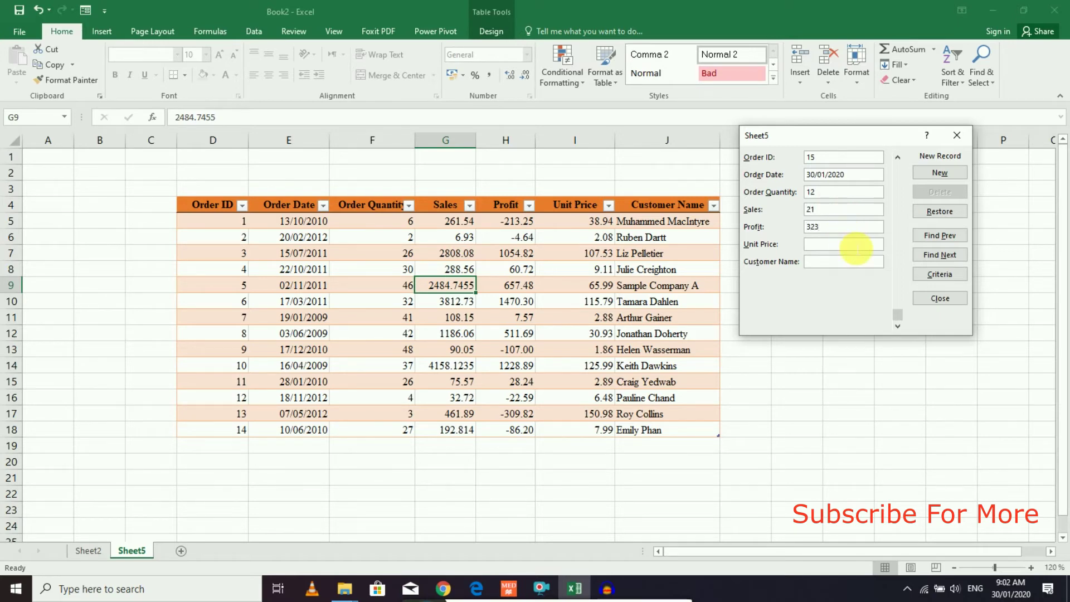
type("43")
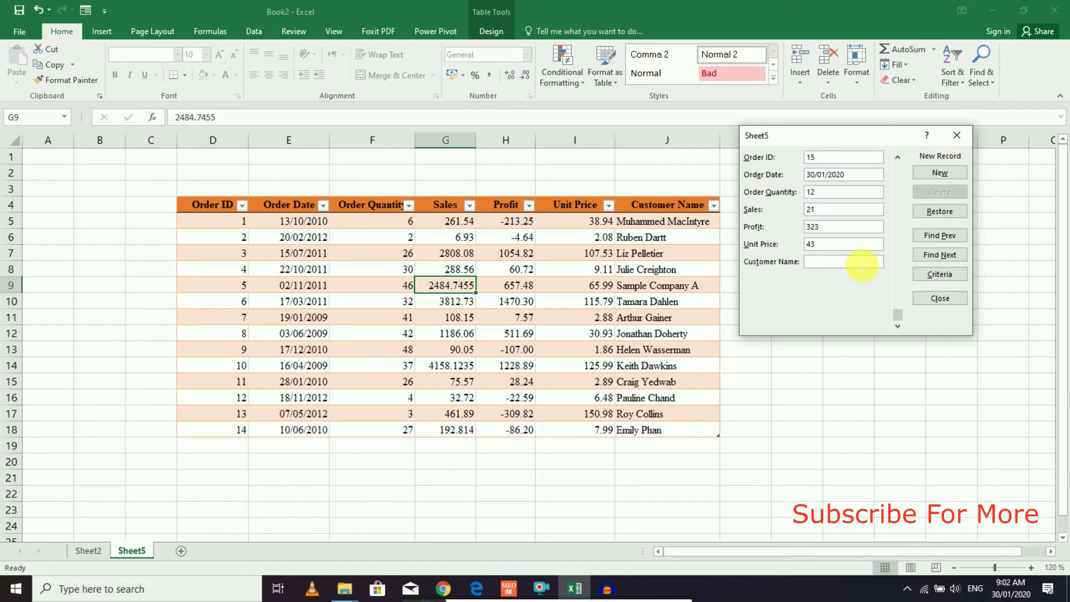
type("James")
key("Return")
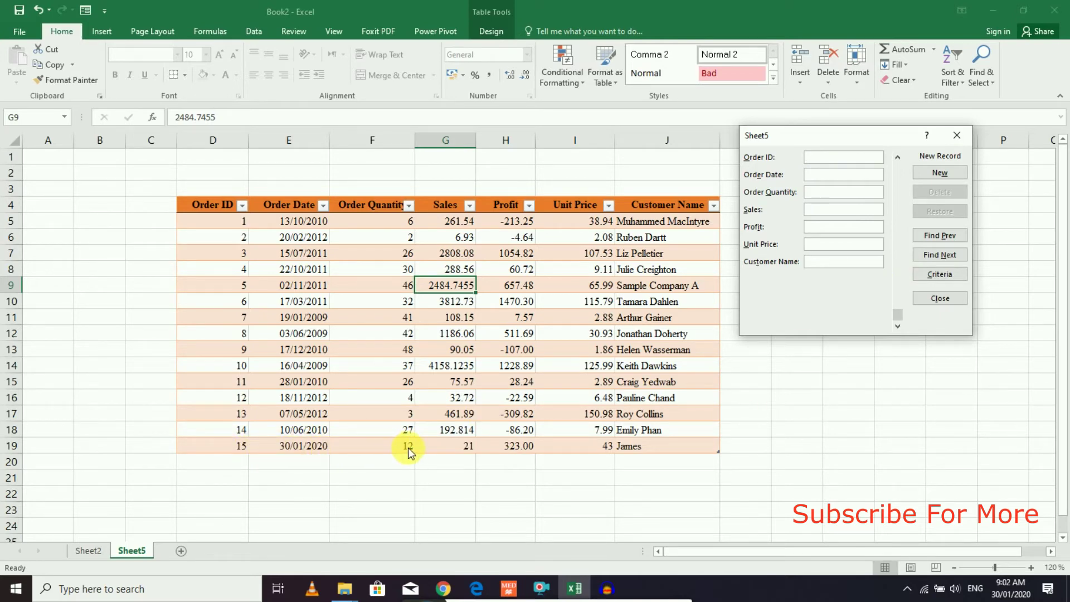
left_click(939, 298)
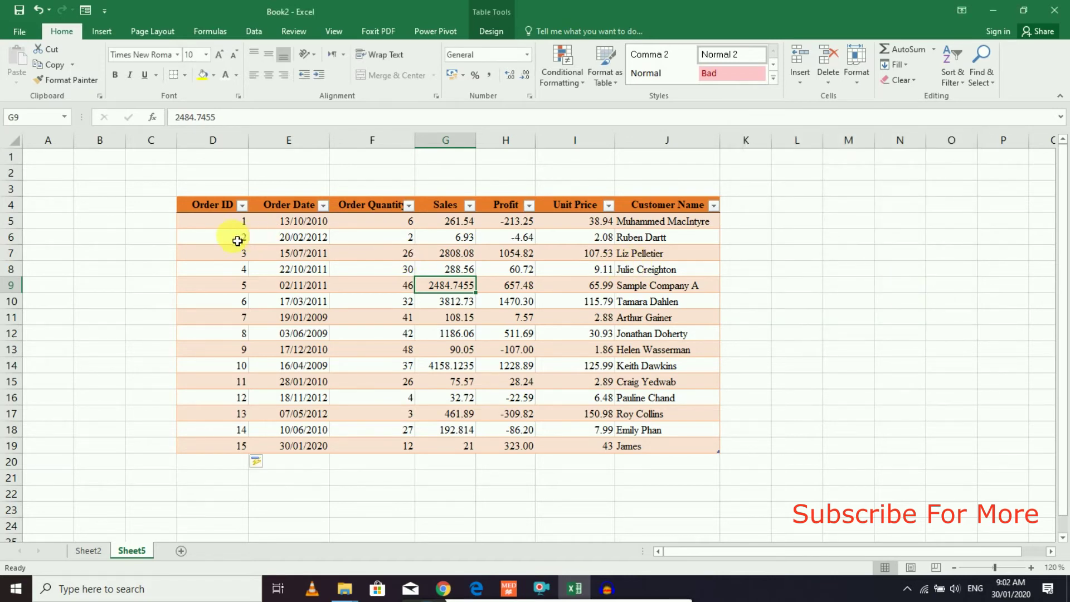
left_click(272, 253)
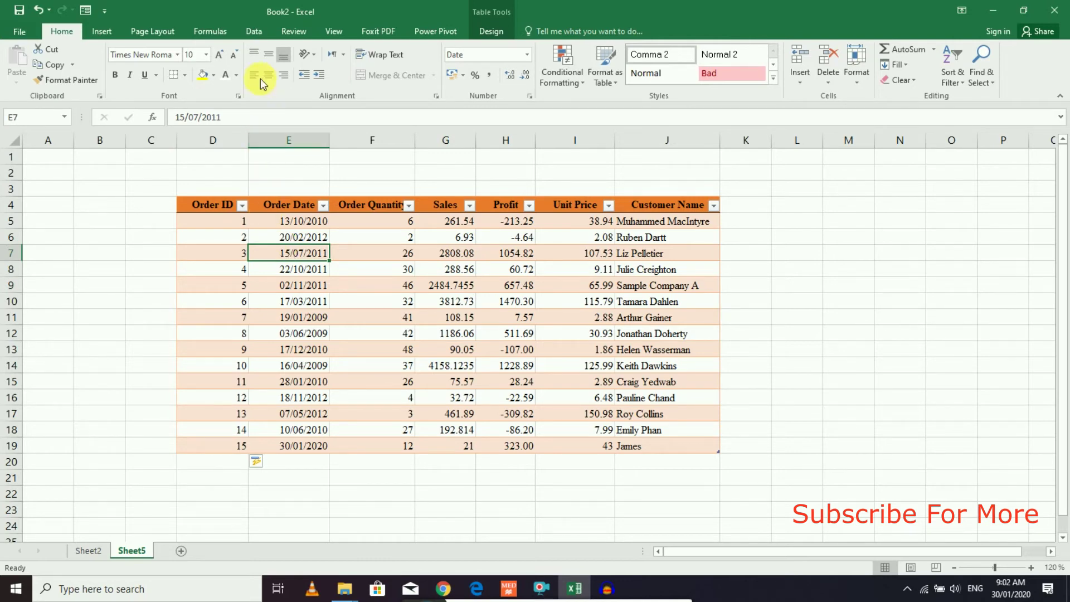
left_click(254, 34)
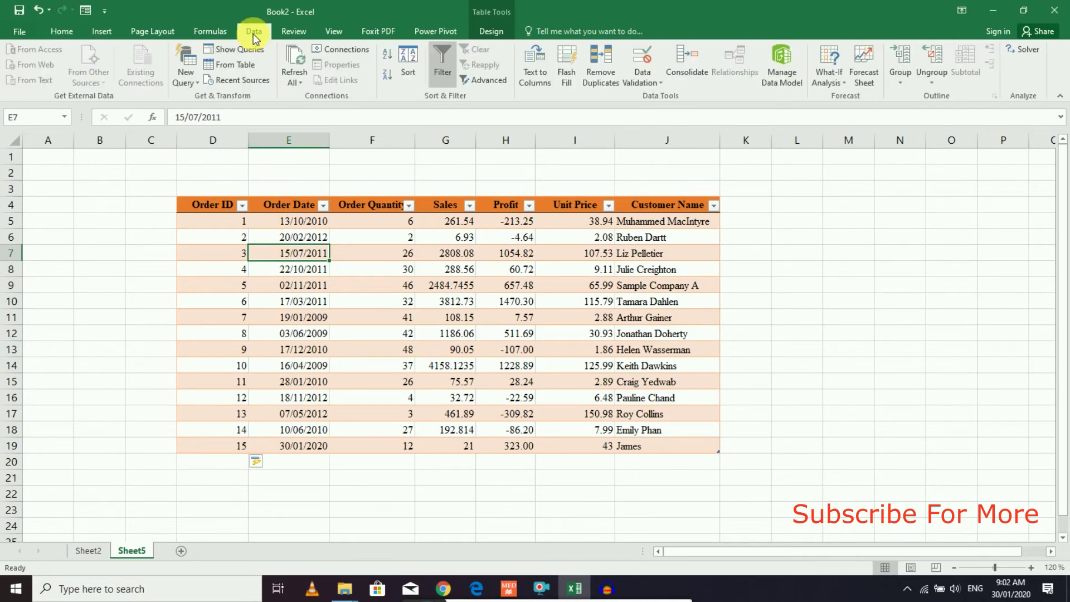
left_click(645, 82)
left_click(652, 96)
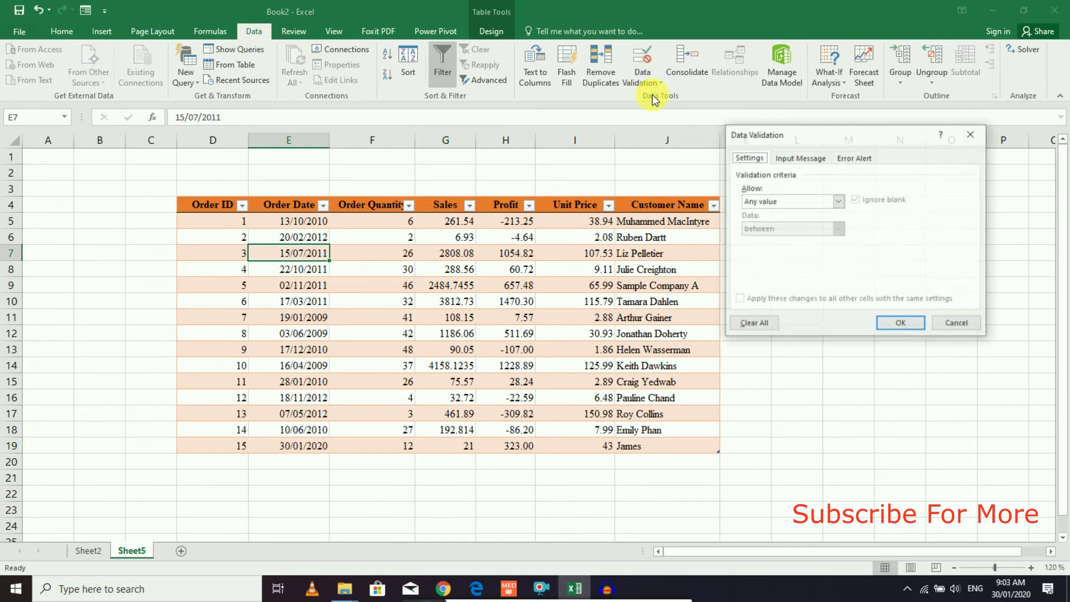
left_click(838, 201)
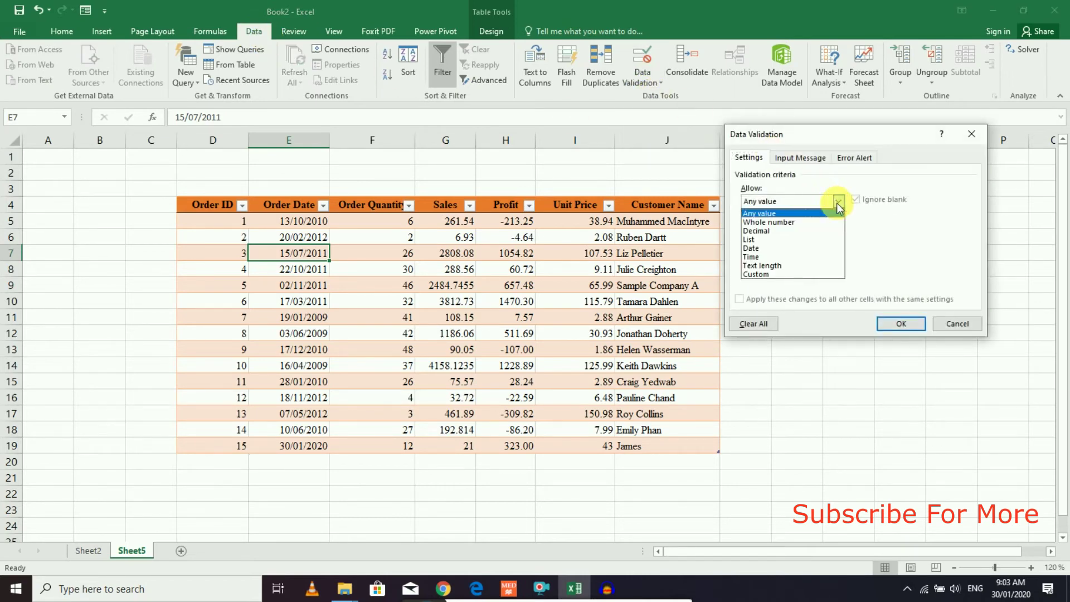
left_click(958, 324)
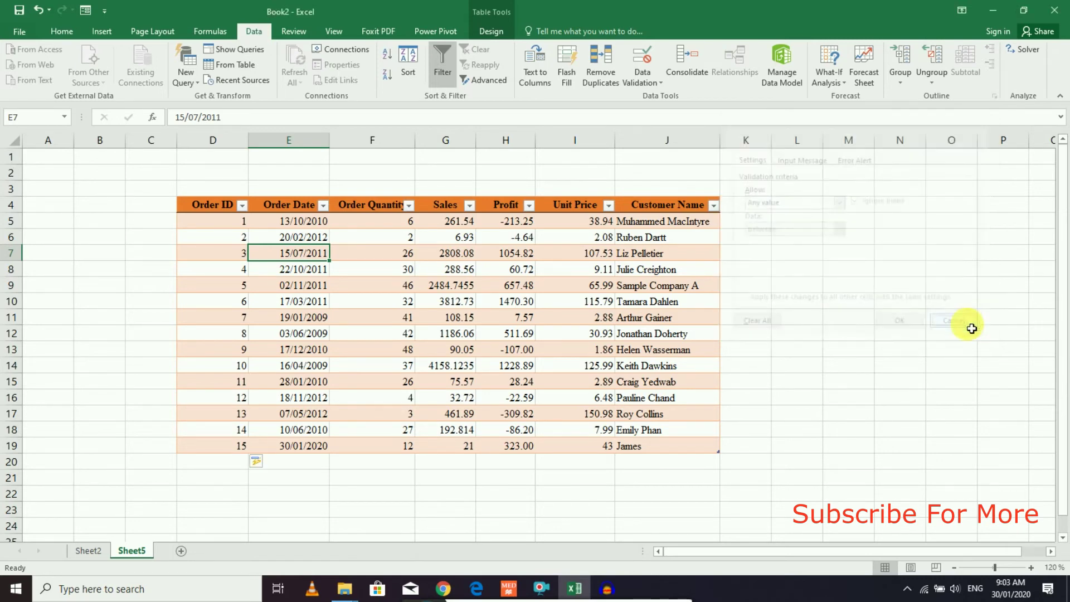
Open data validation for the Customer Name entries in J5:J19 and allow only a Text length criterion
left_click_drag(648, 223, 674, 453)
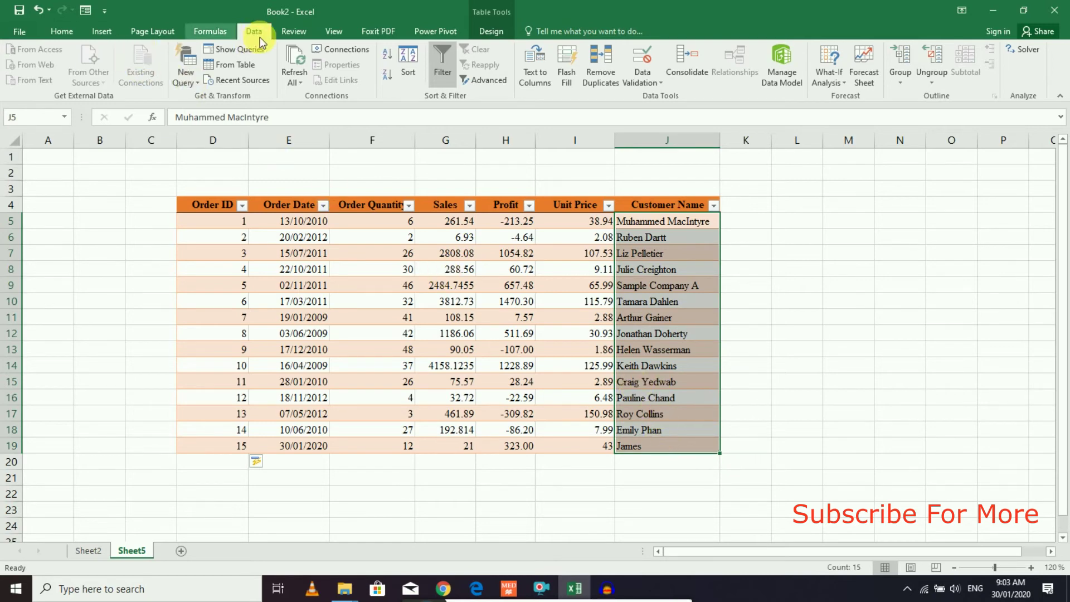
left_click(644, 79)
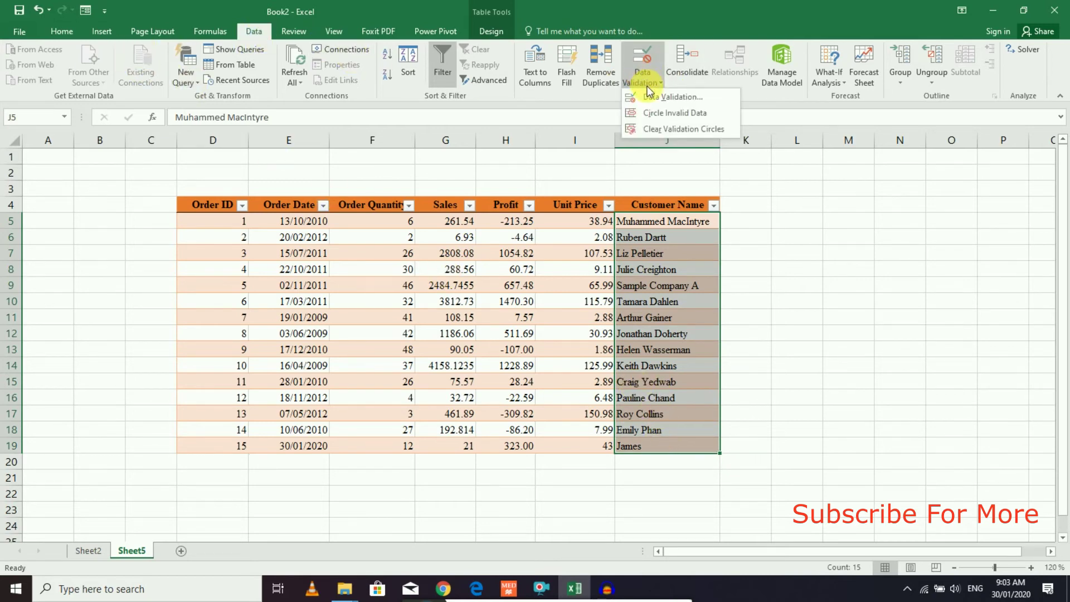
left_click(652, 95)
left_click(839, 201)
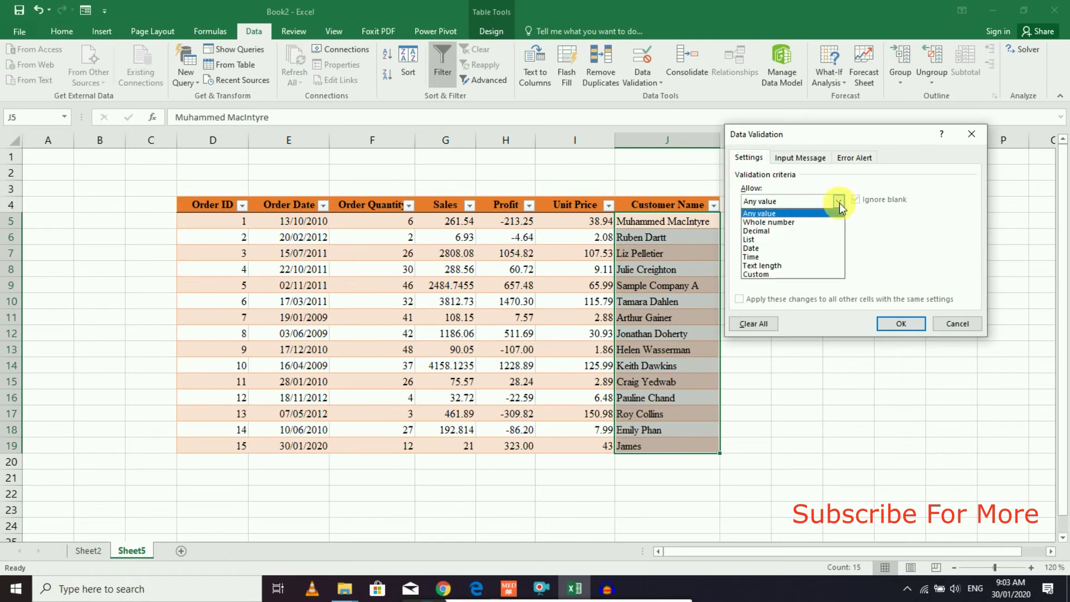
left_click(778, 266)
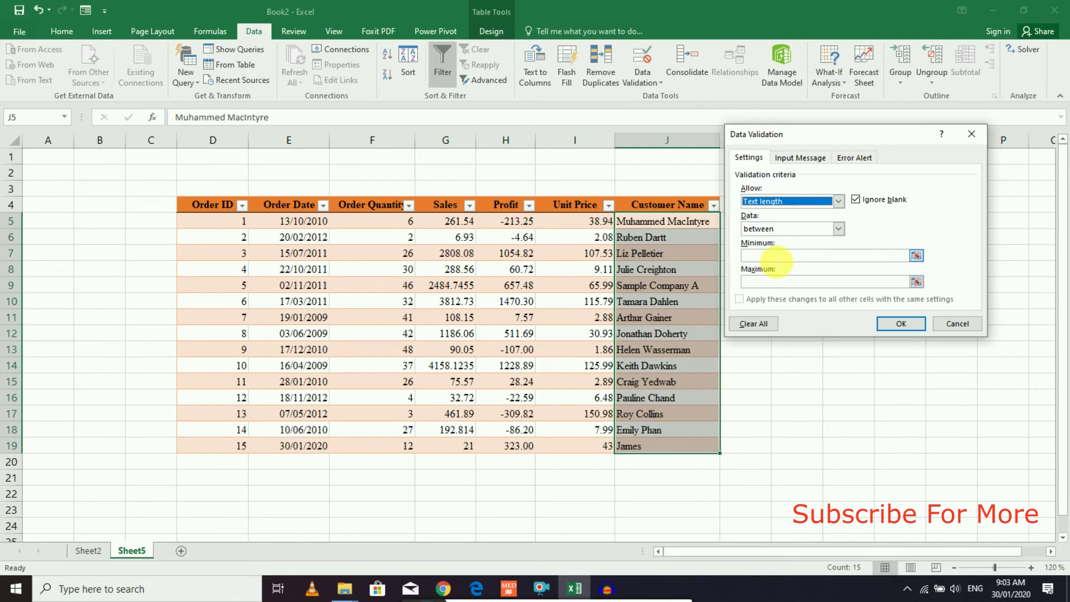
Limit the text length to between a minimum of 5 and a maximum of 40 characters and apply the validation rule
left_click(776, 259)
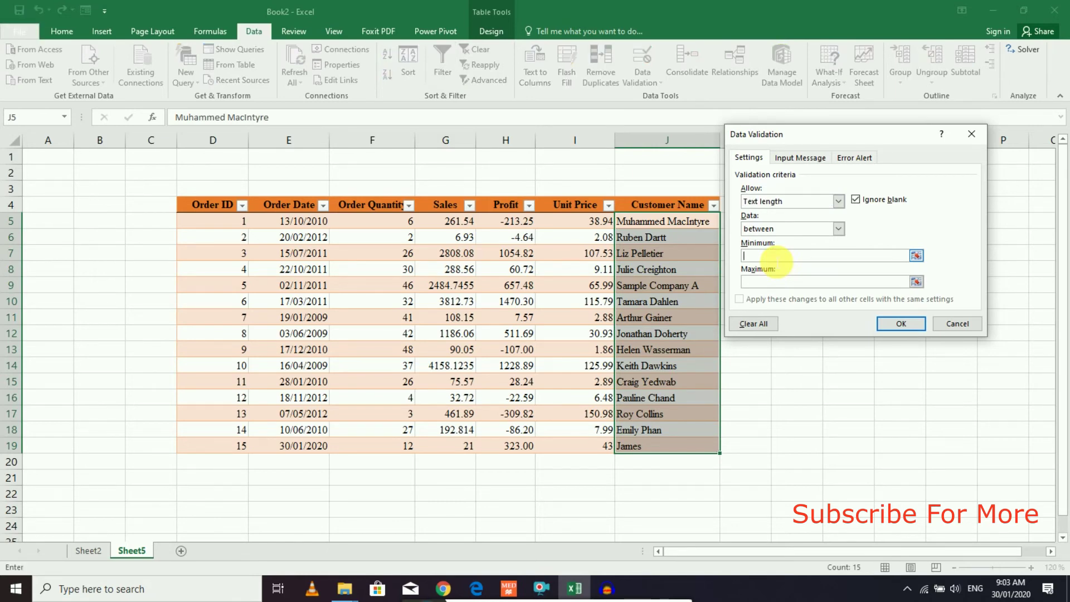
type("5")
left_click(790, 282)
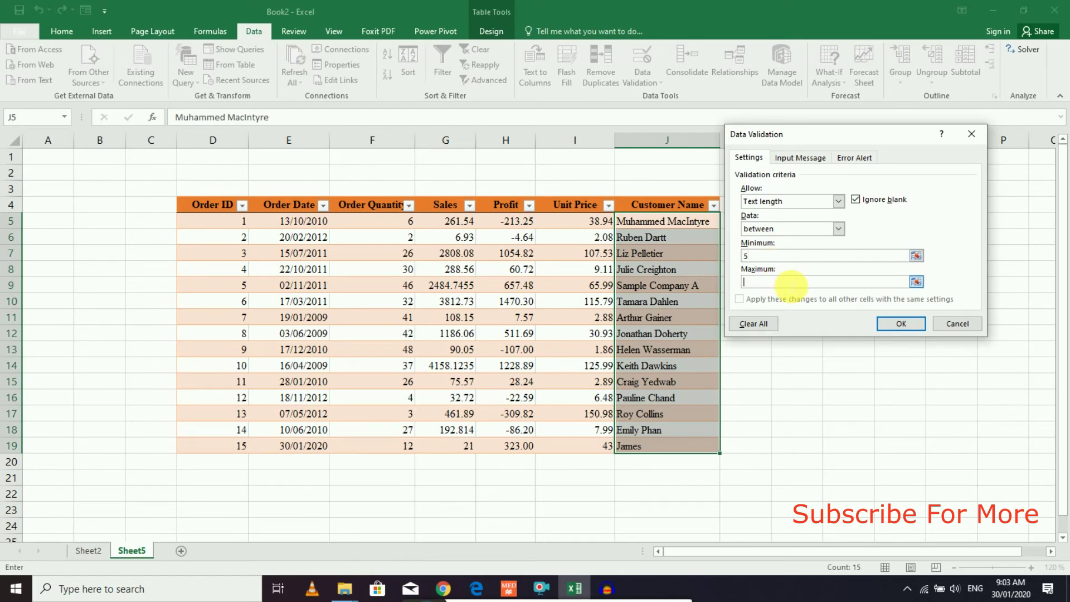
type("40")
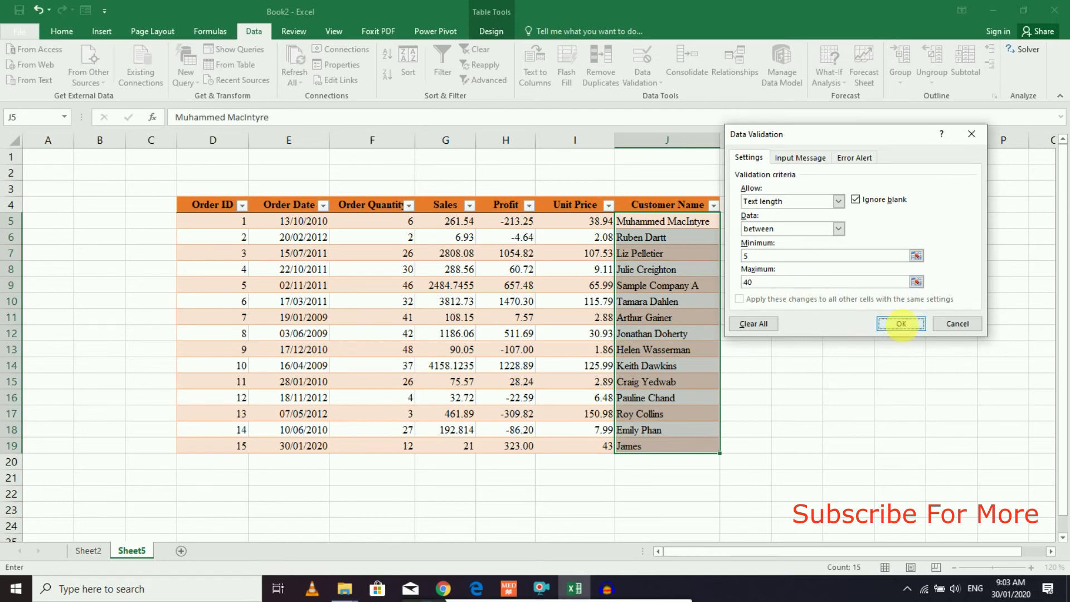
left_click(902, 326)
left_click(760, 303)
Start a new record in the data form with order ID 16, order date 30/01/2020, order quantity 2 and sales 21
left_click(693, 285)
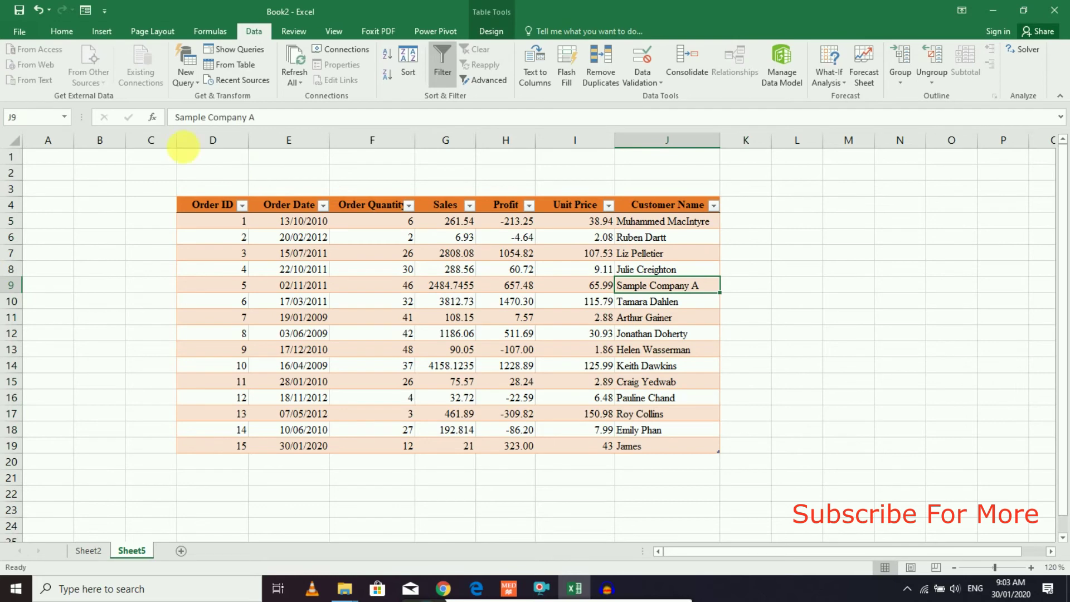
left_click(86, 11)
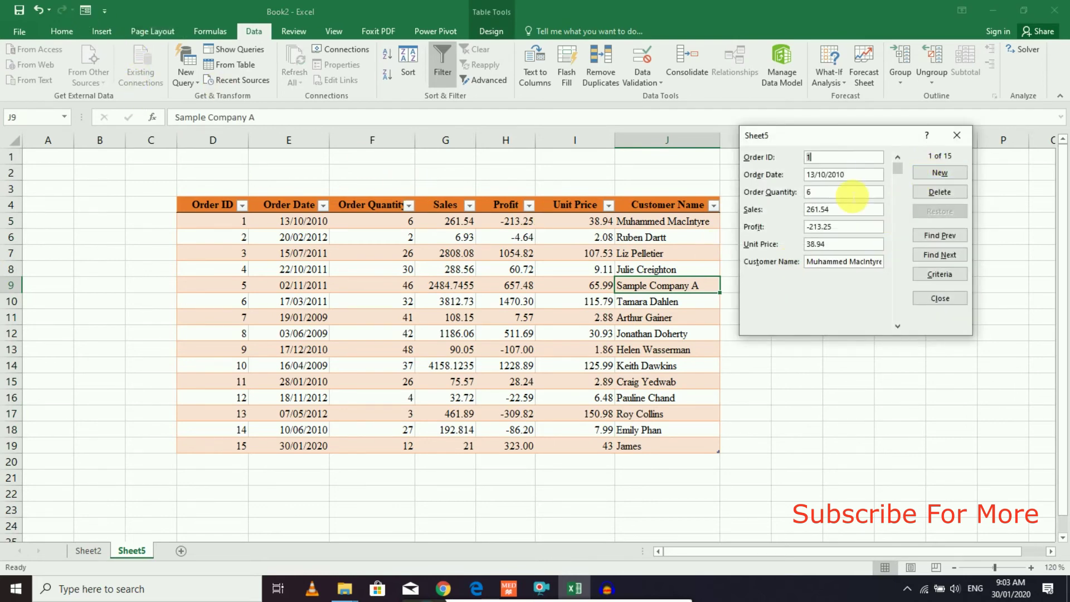
left_click(930, 174)
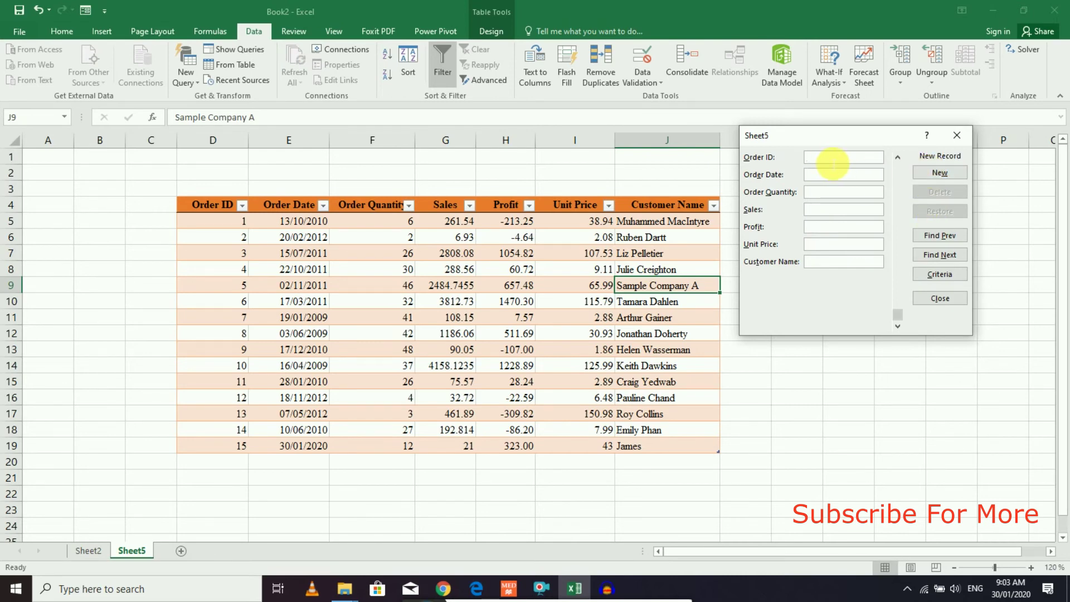
type("16")
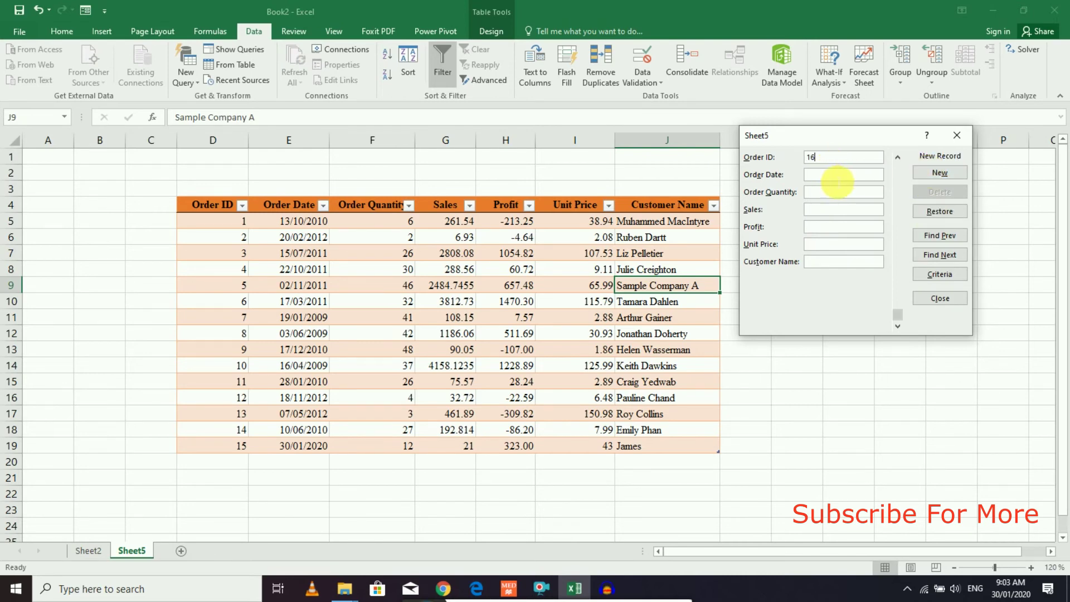
type("30/01/2020")
left_click(844, 195)
type("2")
left_click(844, 215)
type("21")
Try to add the record with profit 12, unit price 1 and a four-letter customer name, and close the form without it
left_click(850, 228)
type("12")
left_click(854, 249)
type("1")
left_click(848, 265)
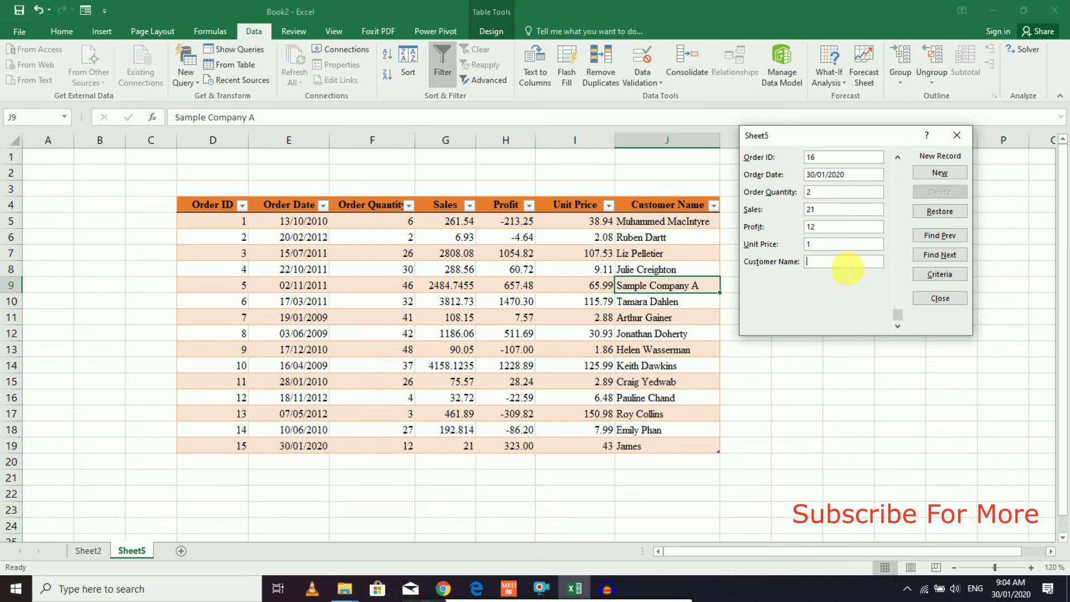
type("Khan")
key("Return")
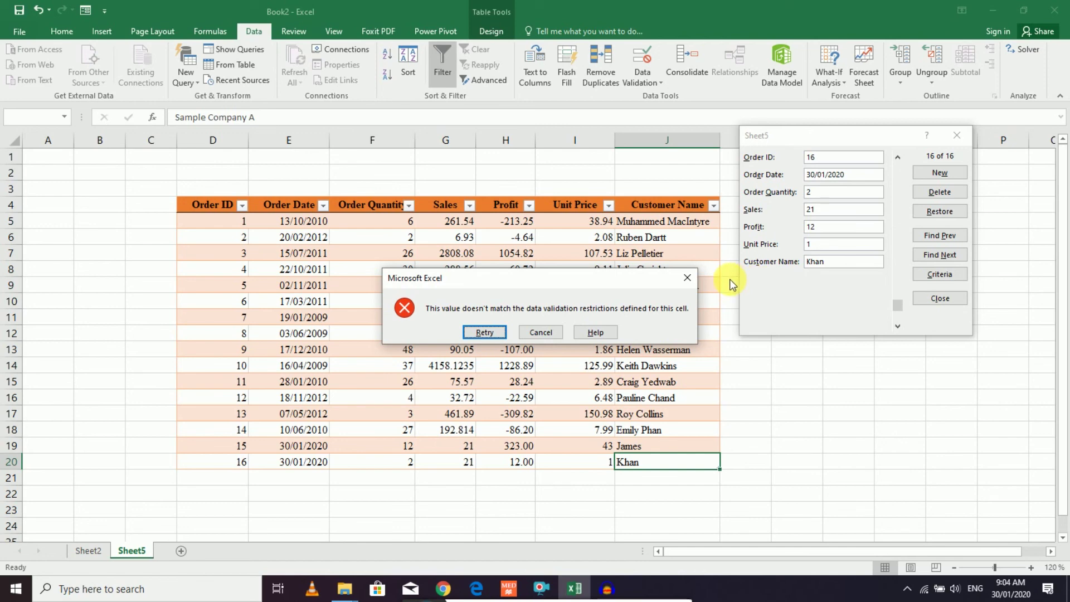
left_click(539, 335)
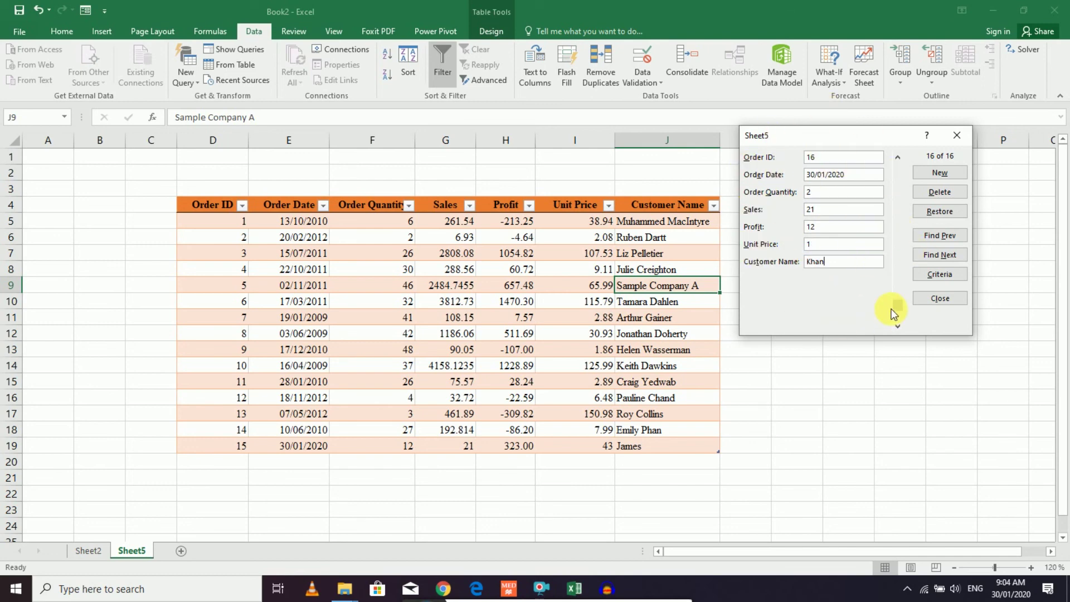
left_click(954, 136)
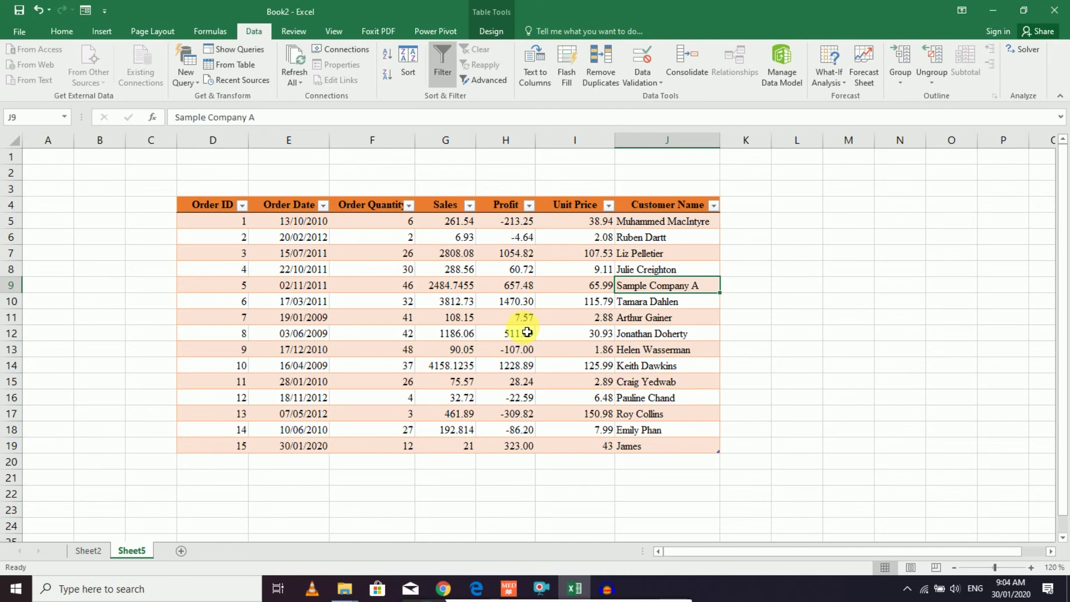
left_click(410, 590)
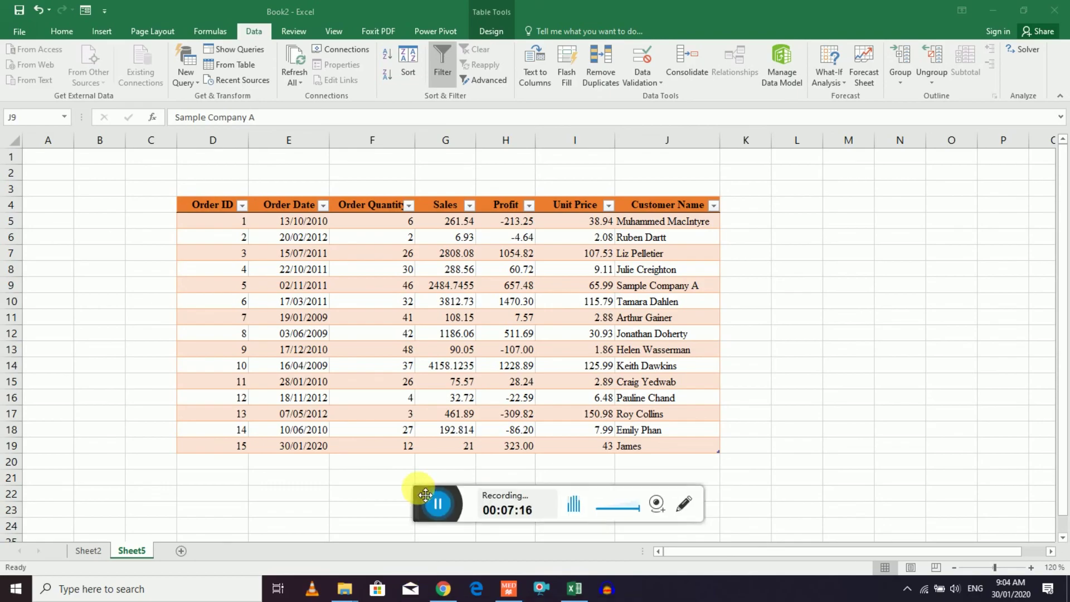